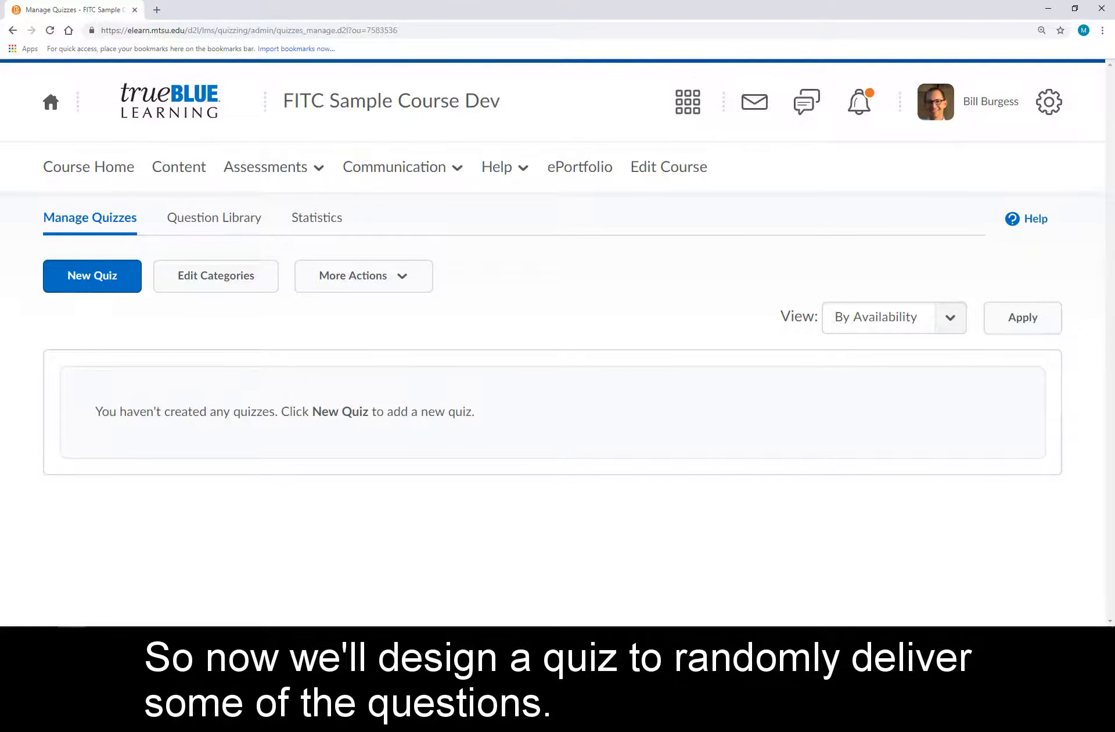
Create a new quiz named "Module 1 Quiz" and save it.
left_click(131, 290)
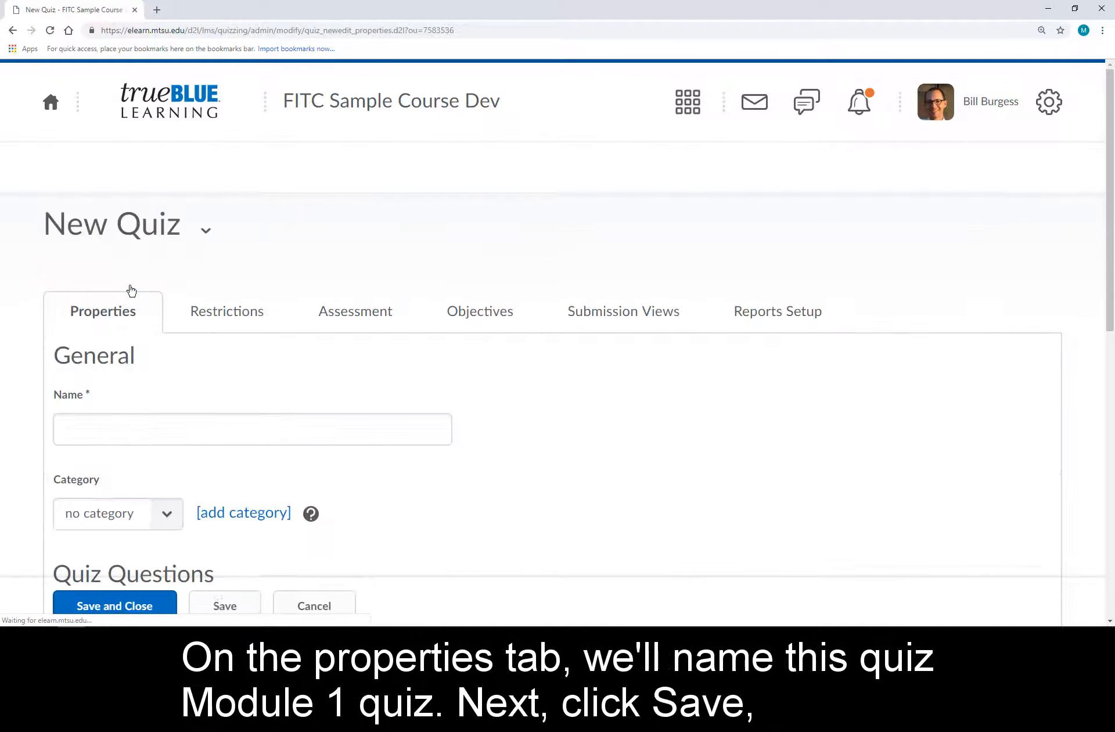
type("Mod")
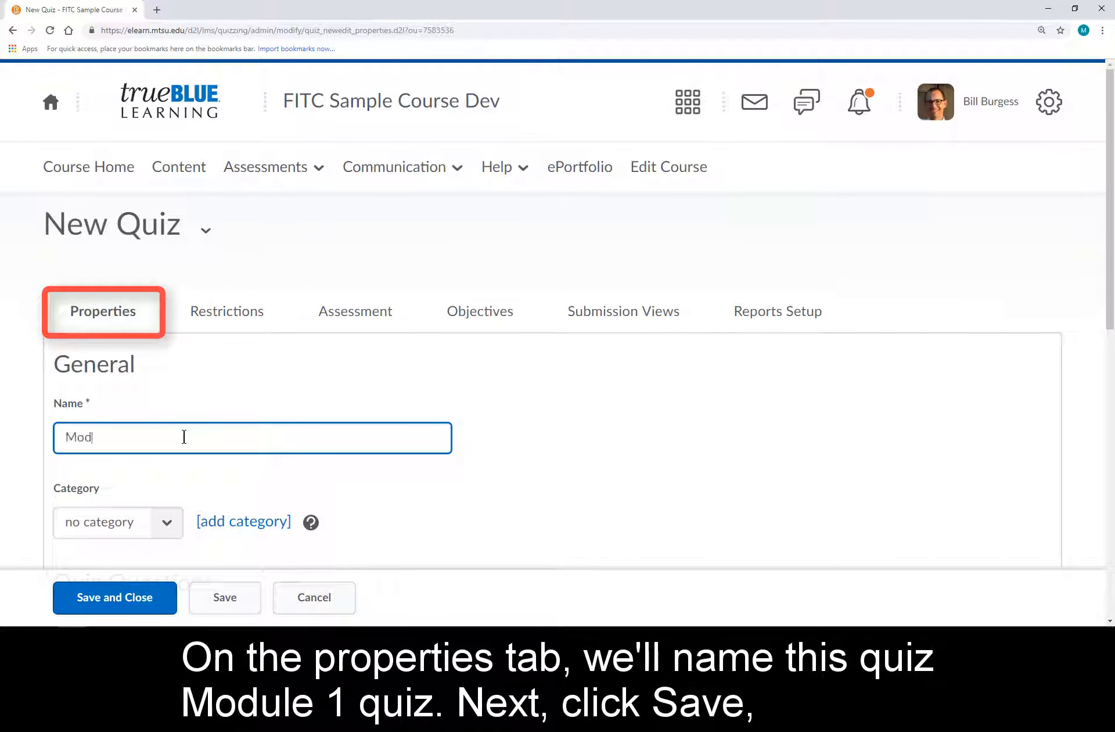
type("ule 1 Quiz")
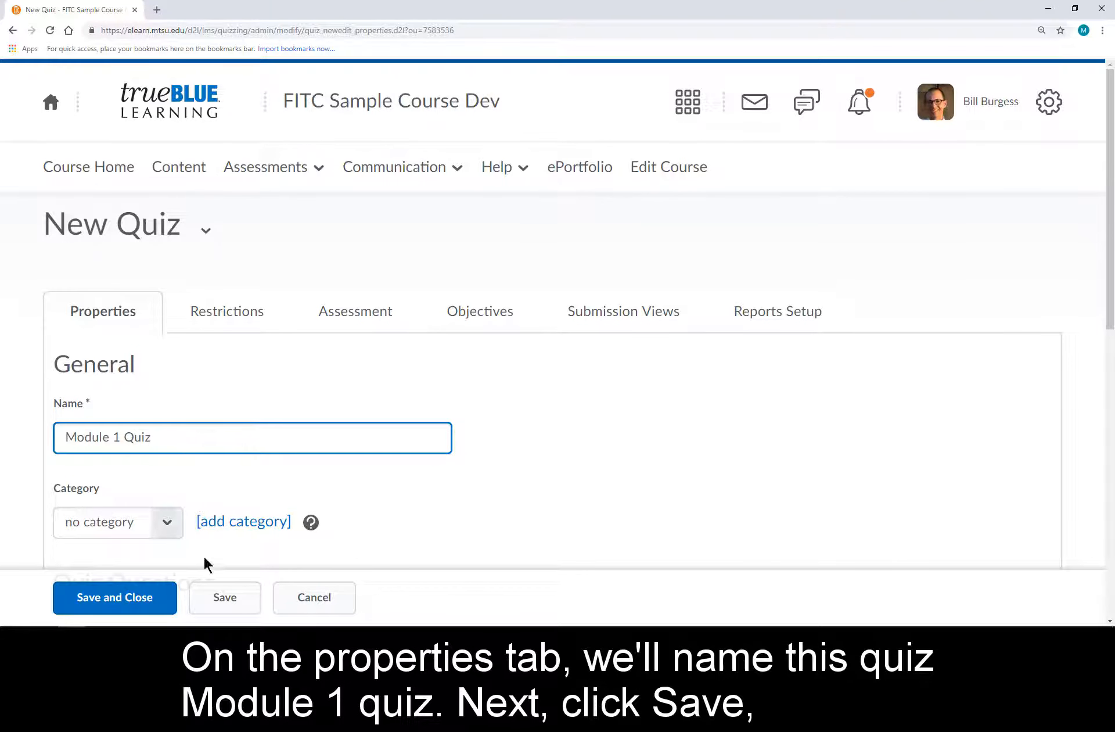
left_click(223, 600)
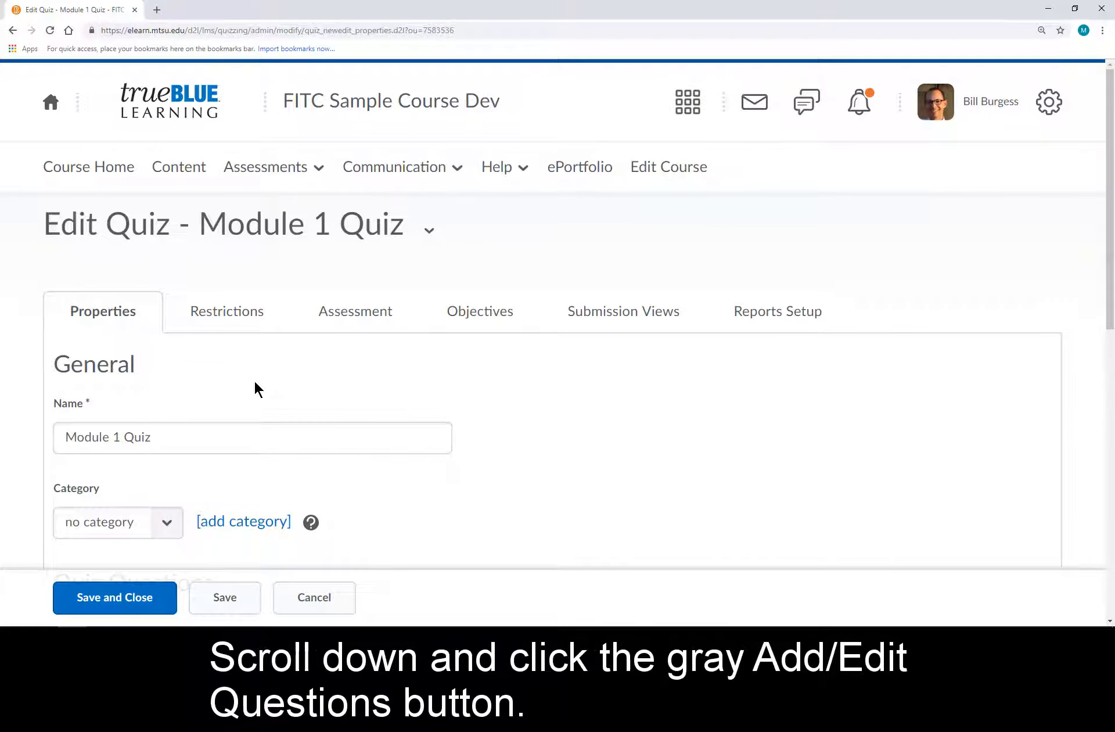
Add a question pool titled "M1 Random Questions" to the Module 1 Quiz.
scroll(253, 384, "down", 6)
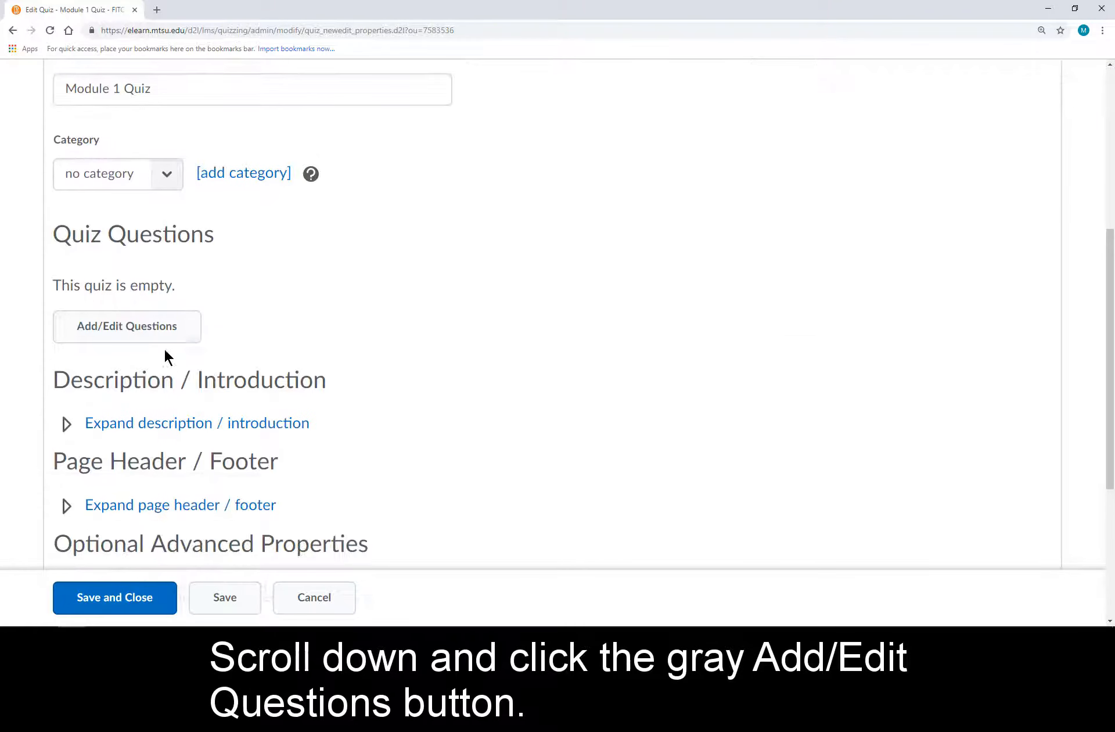
left_click(138, 334)
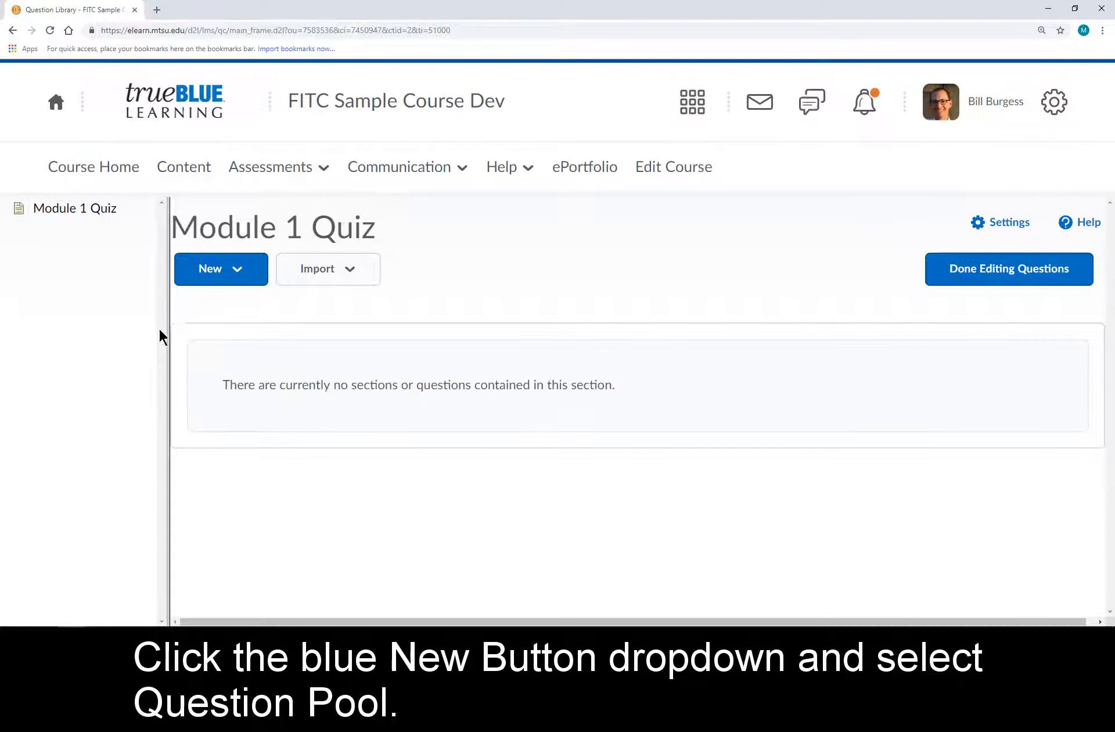
left_click(236, 278)
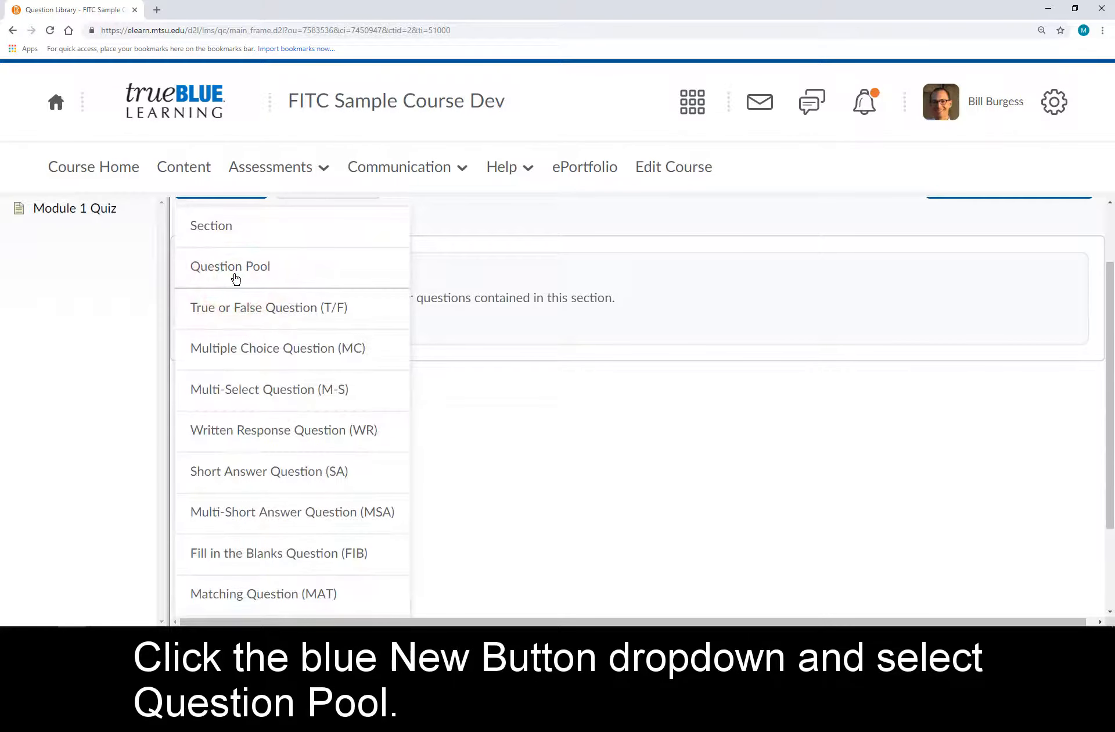
left_click(234, 275)
left_click(216, 198)
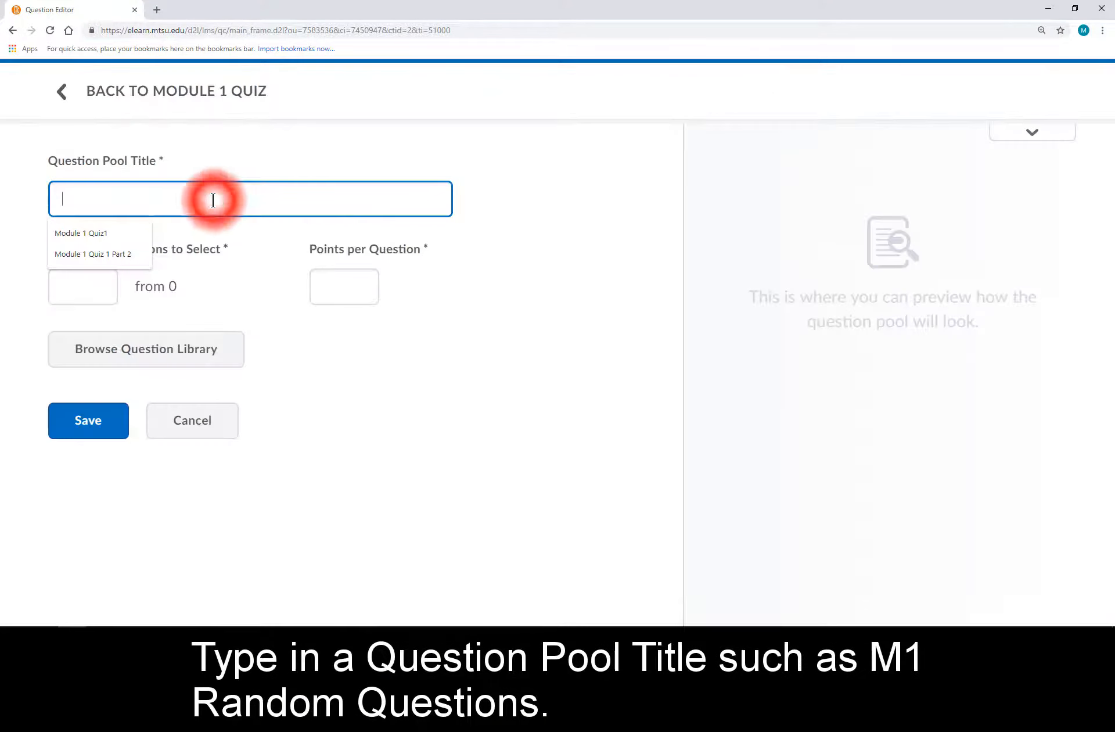
type("M1 Random Questions")
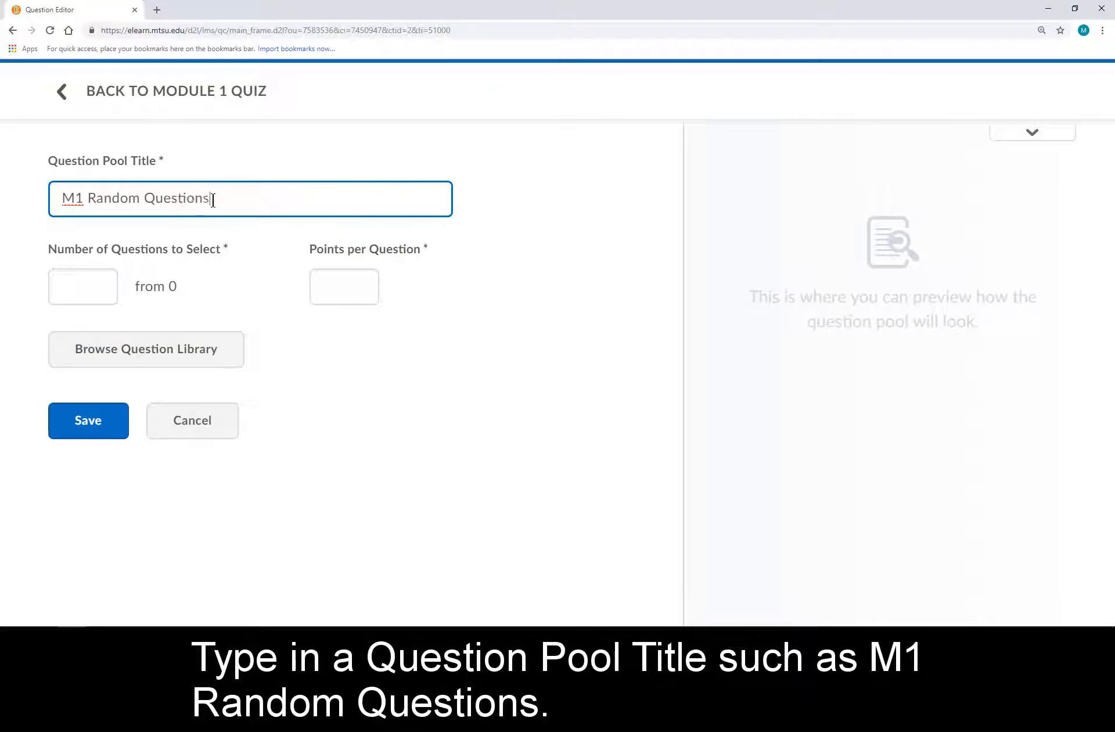
Add the entire Module 1 Questions section from the question library to the pool.
left_click(227, 361)
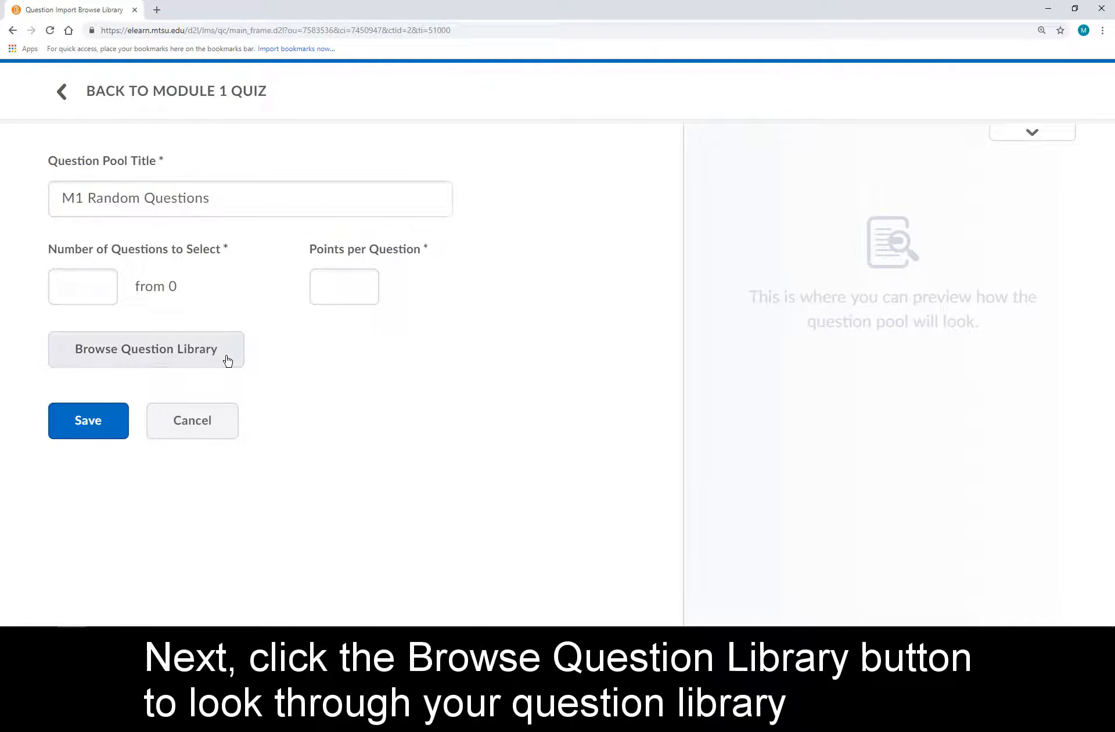
left_click(227, 360)
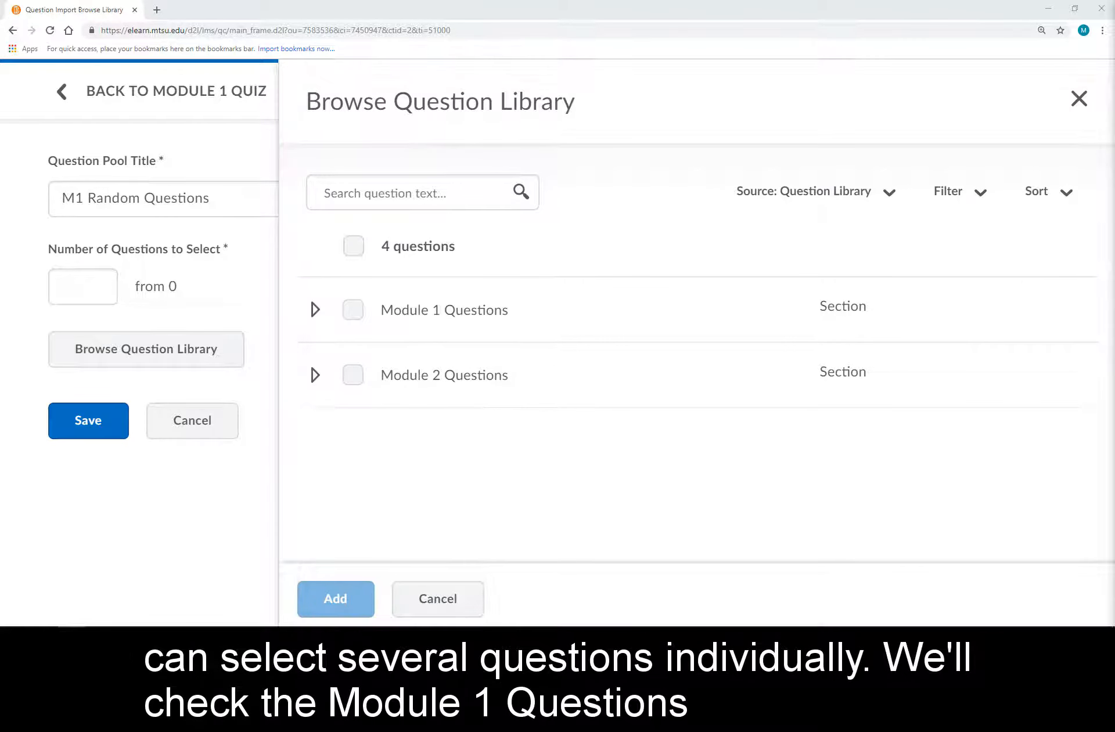
left_click(353, 310)
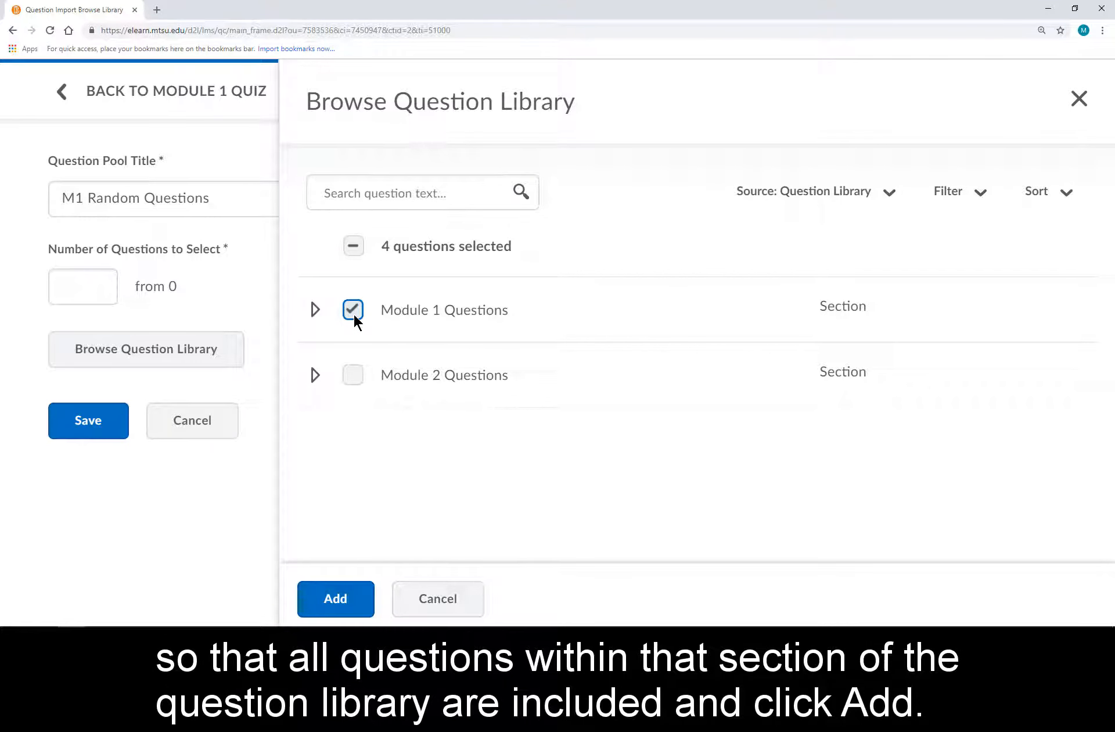
left_click(336, 594)
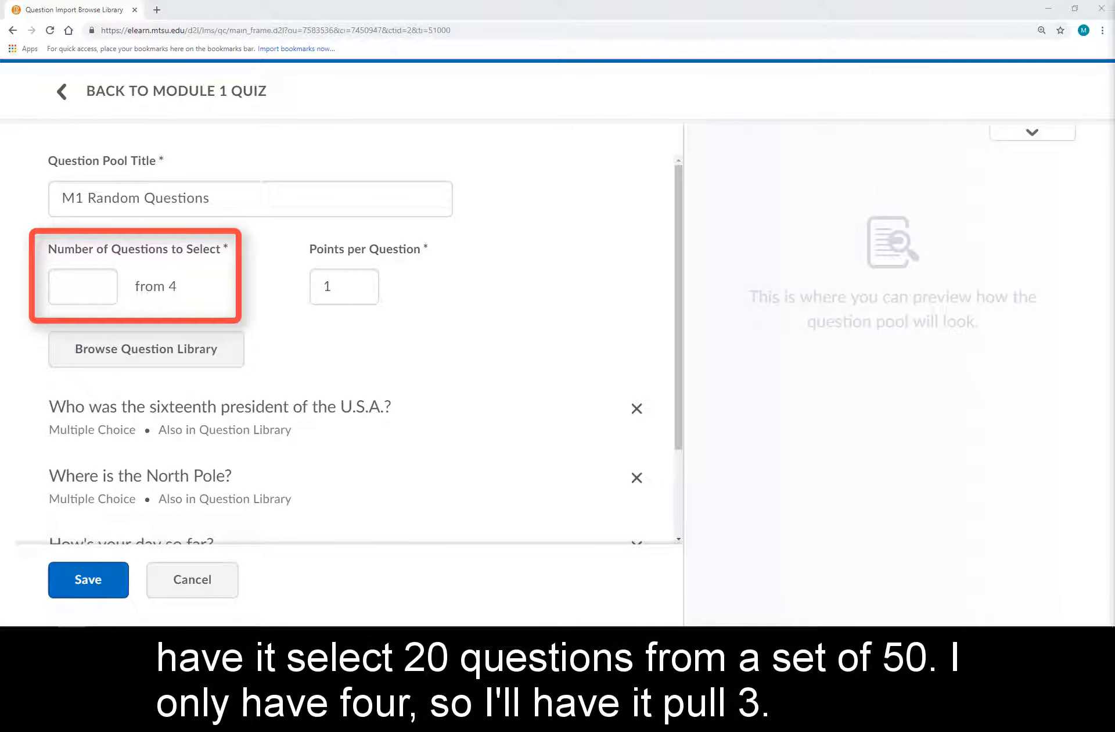
Set the pool to select 3 questions at 10 points each, save it and finish editing the quiz's questions.
left_click(105, 291)
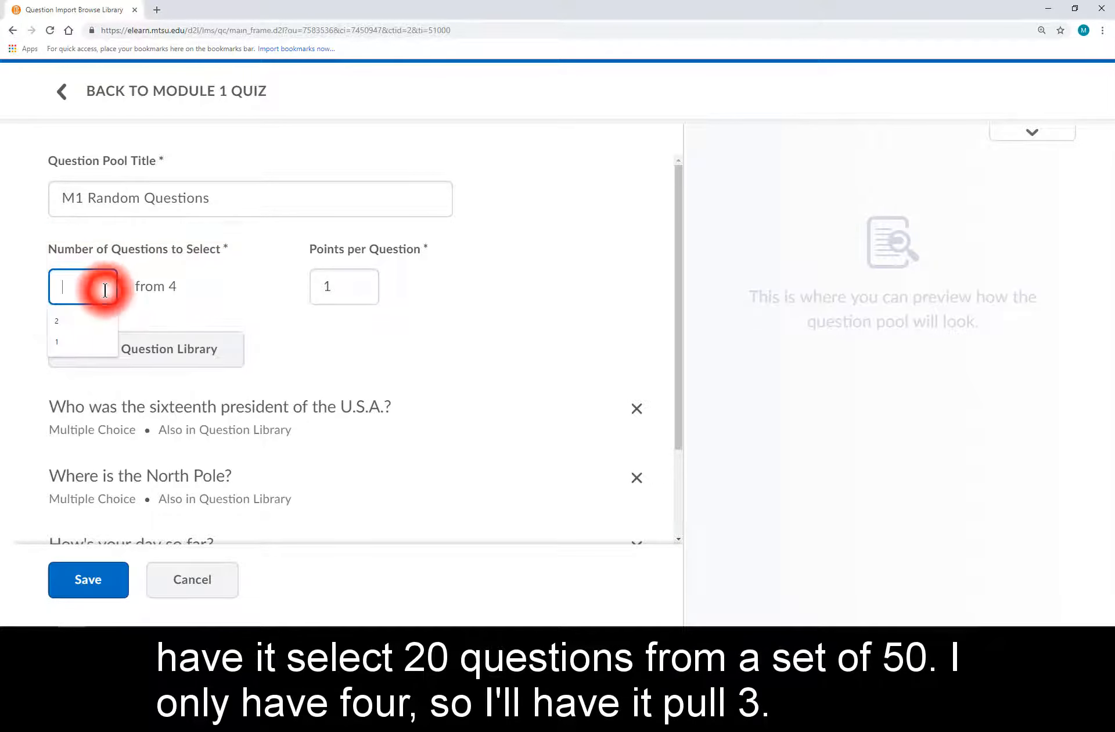
type("3")
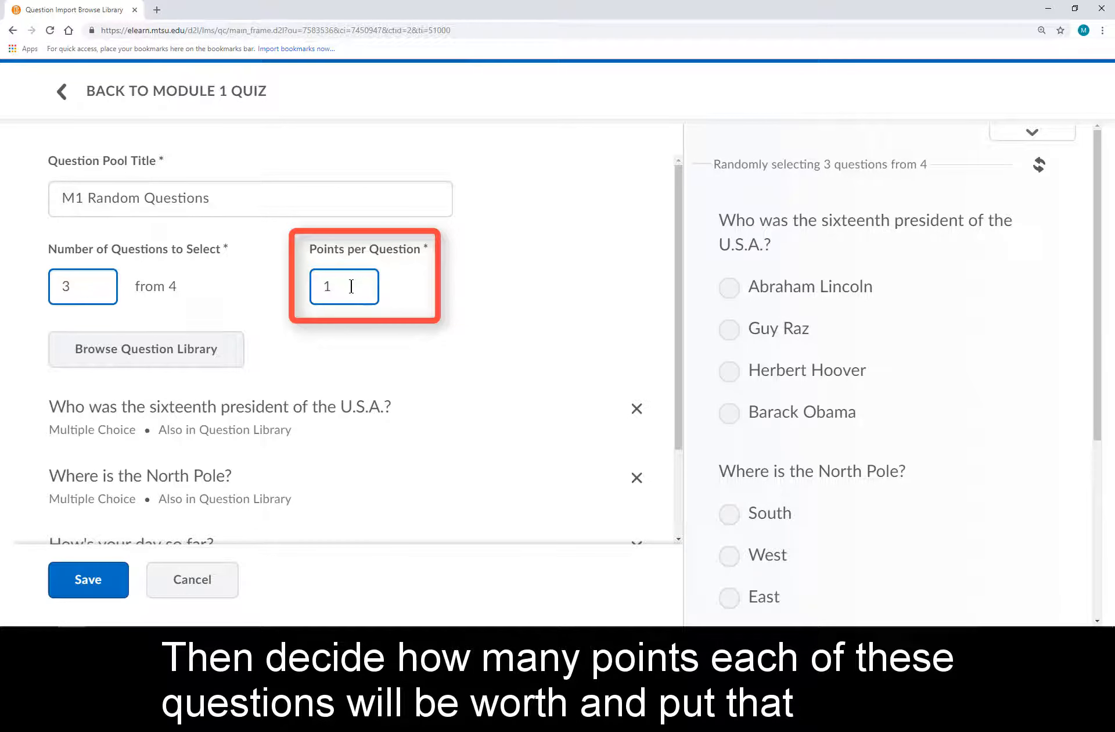
left_click(351, 286)
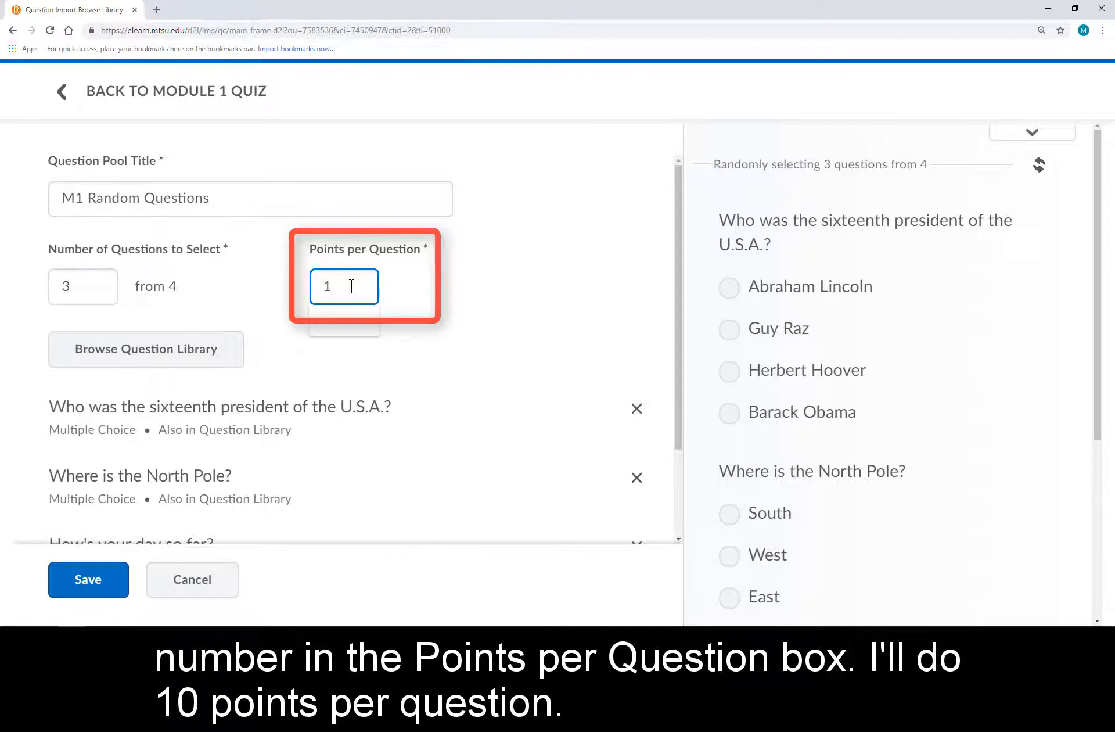
type("0")
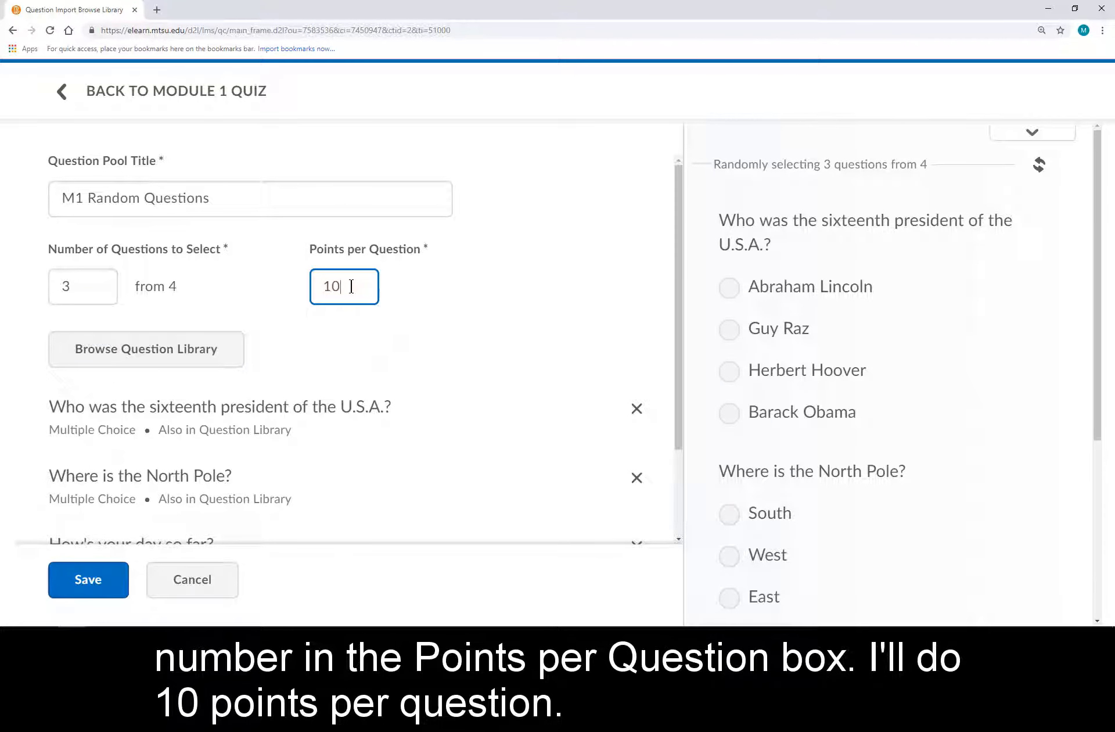
left_click(113, 586)
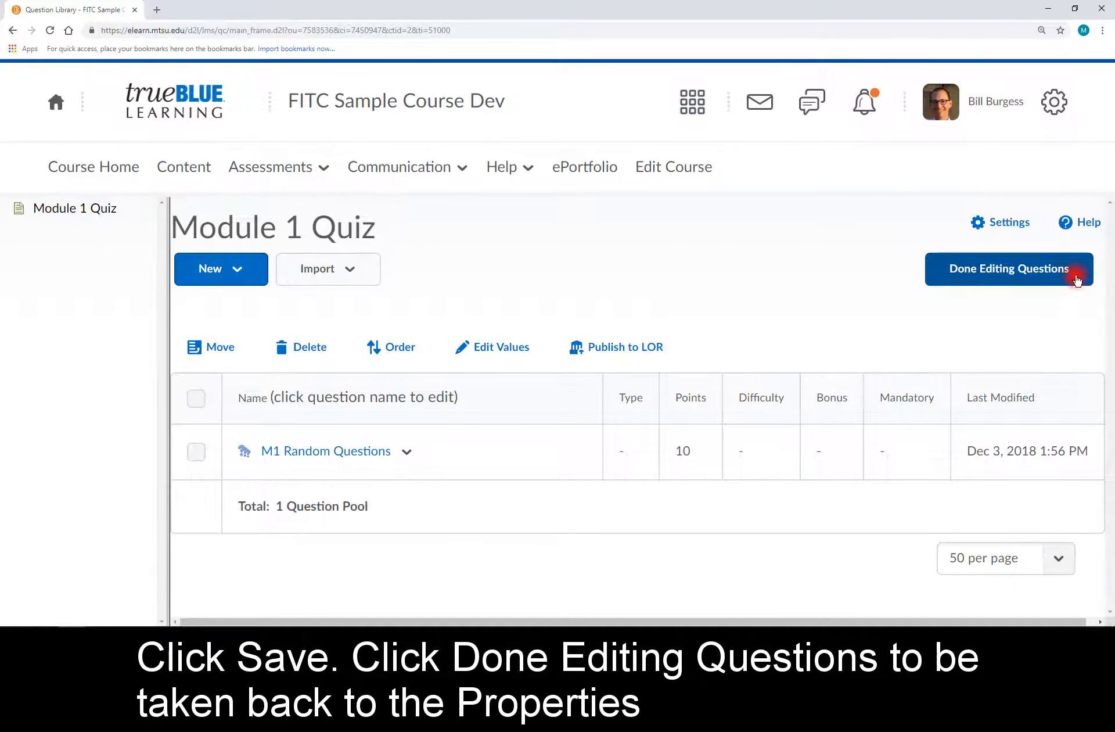
left_click(1077, 281)
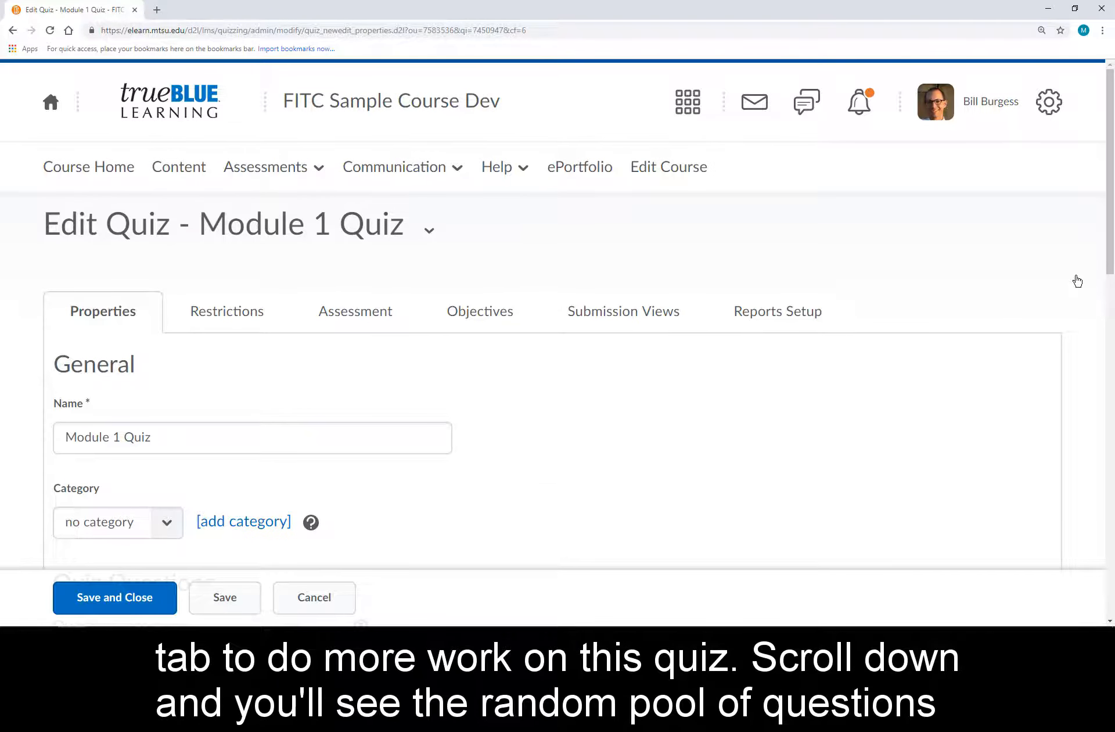
Apply a limit of 2 questions per page to the quiz and save the quiz.
scroll(488, 370, "down", 8)
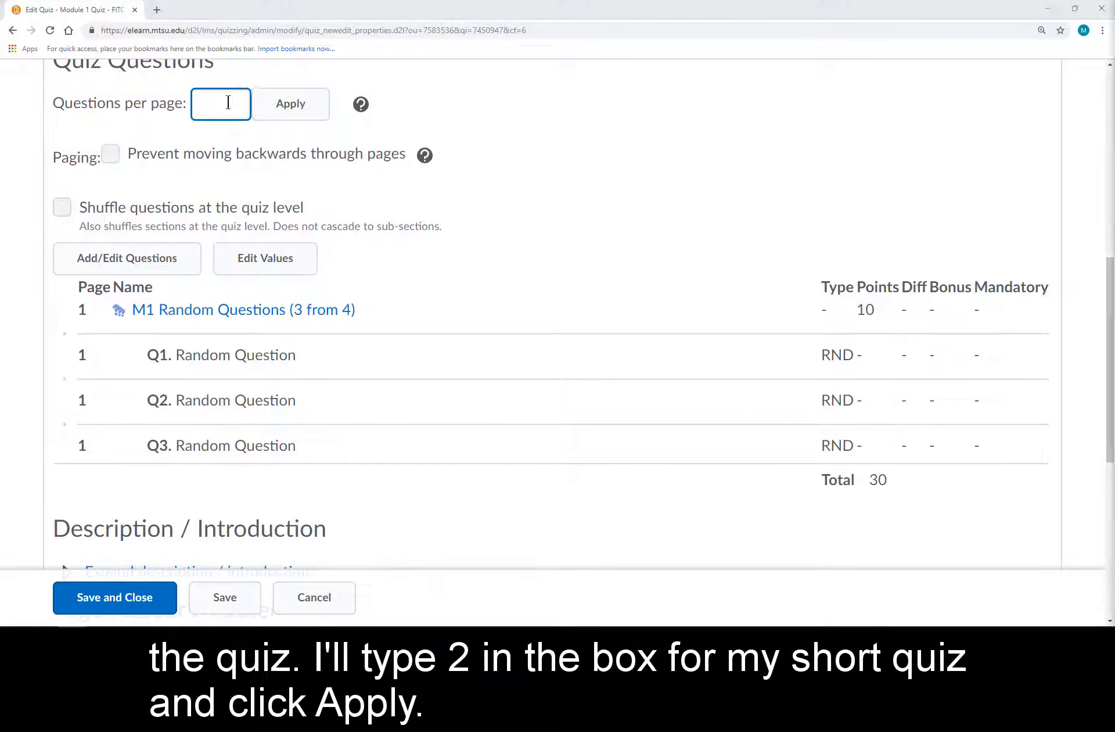
left_click(225, 104)
type("2")
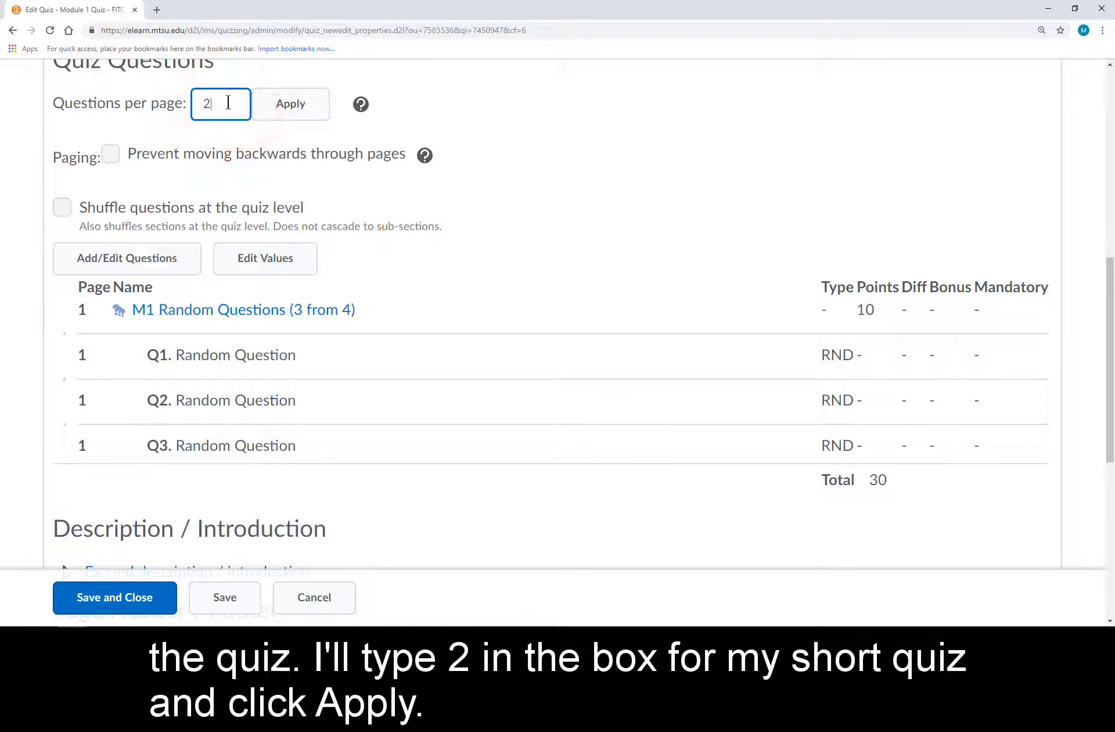
left_click(283, 106)
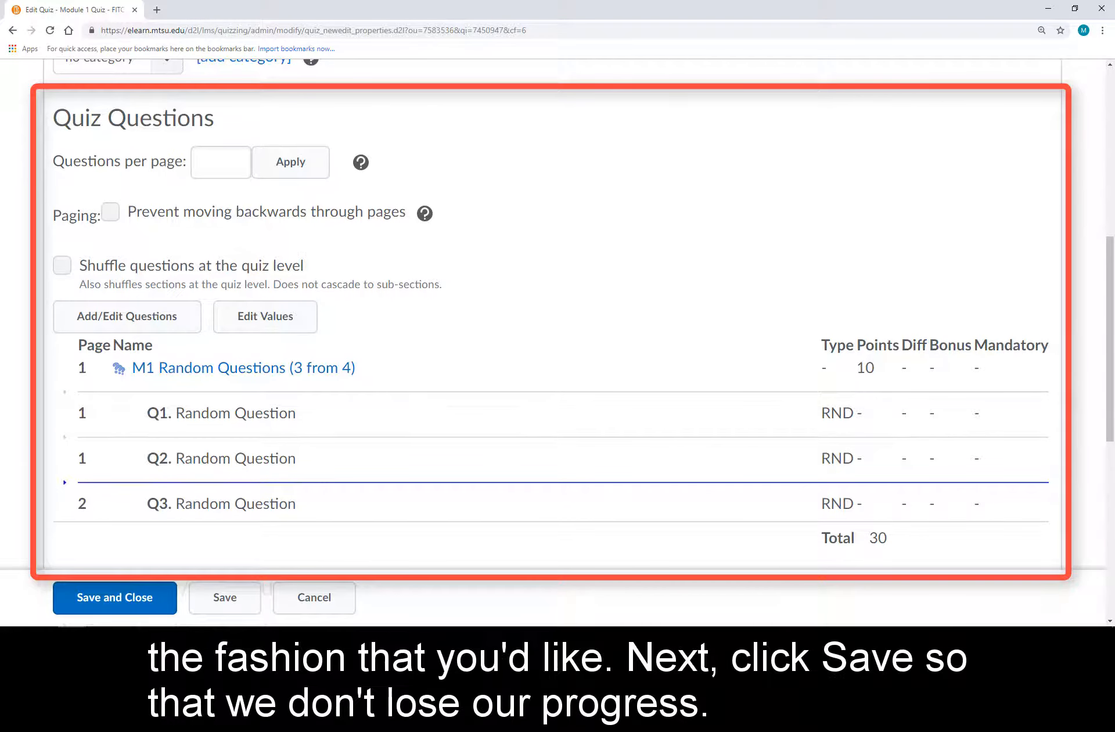
left_click(251, 606)
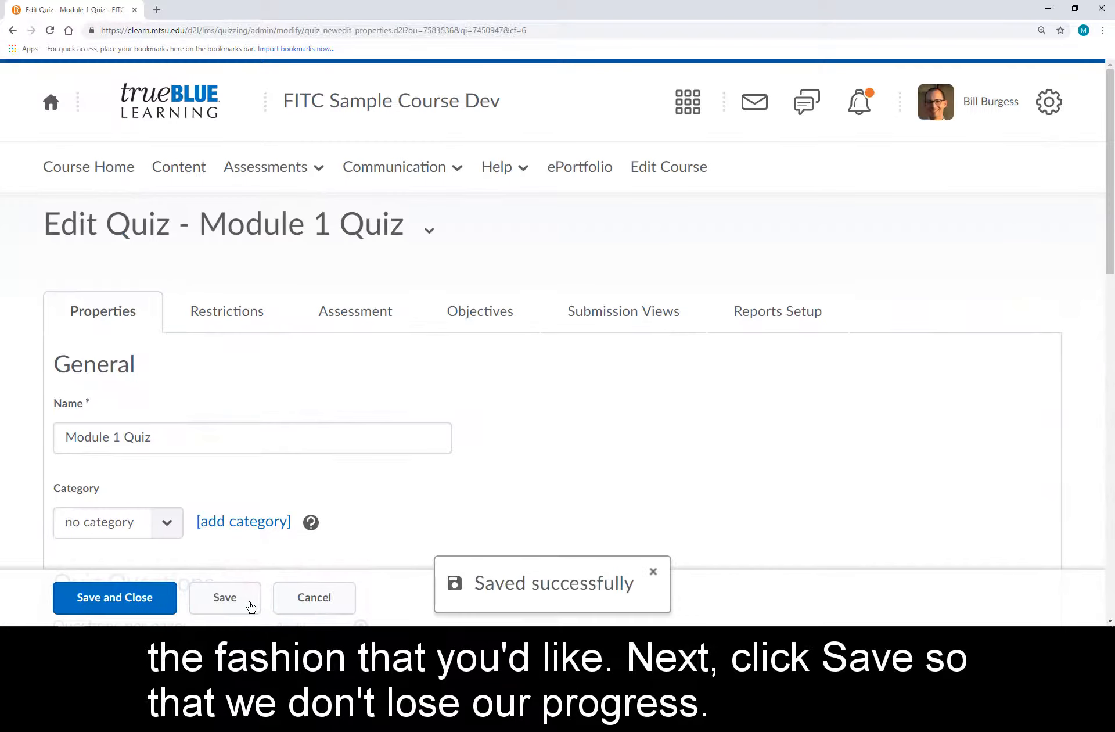
In the quiz's restrictions, enable the start and end dates and set the start time to 12:00 AM.
left_click(249, 315)
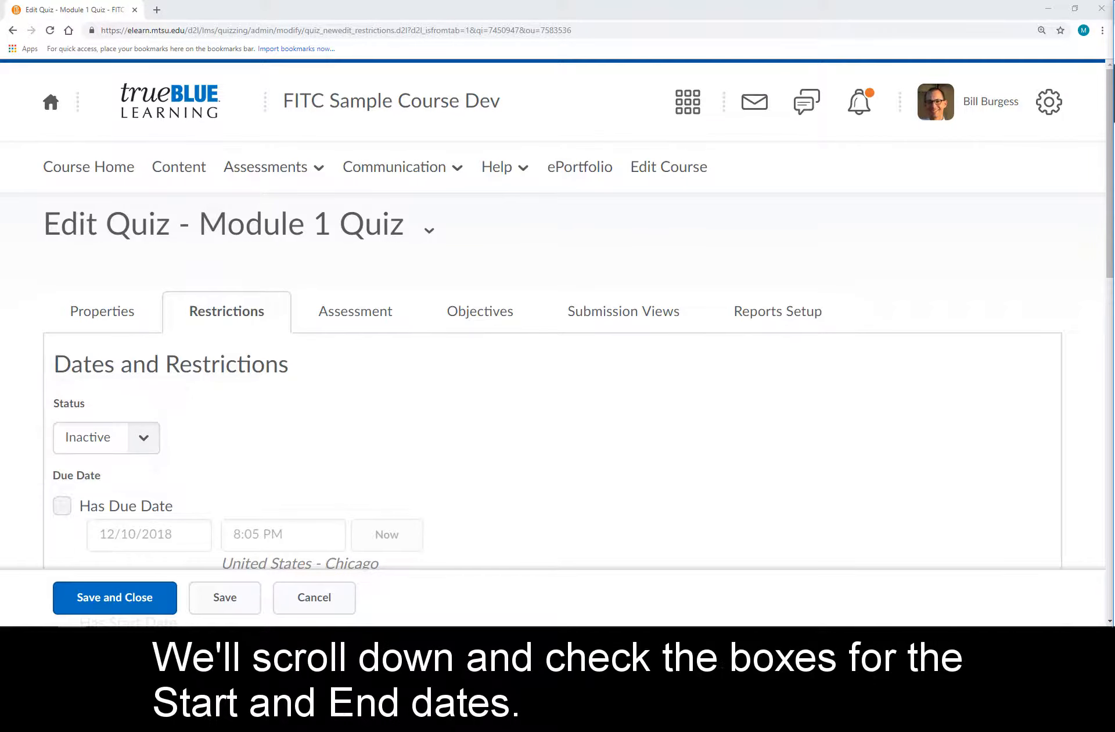
scroll(435, 270, "down", 7)
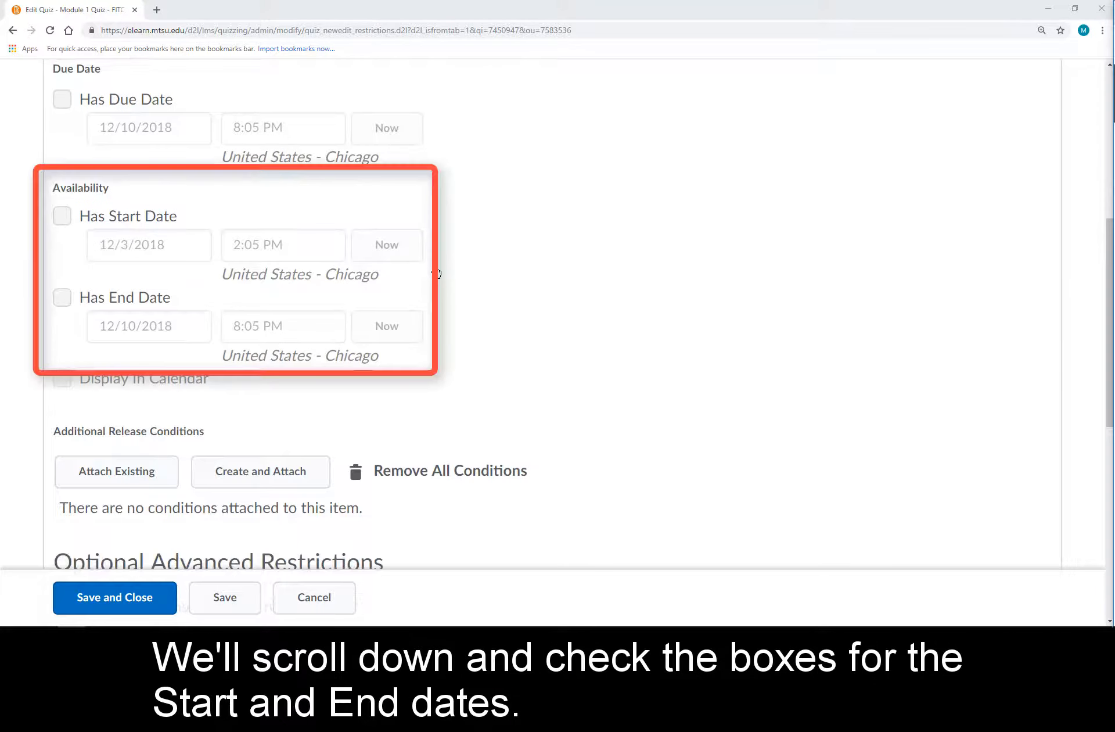
left_click(62, 215)
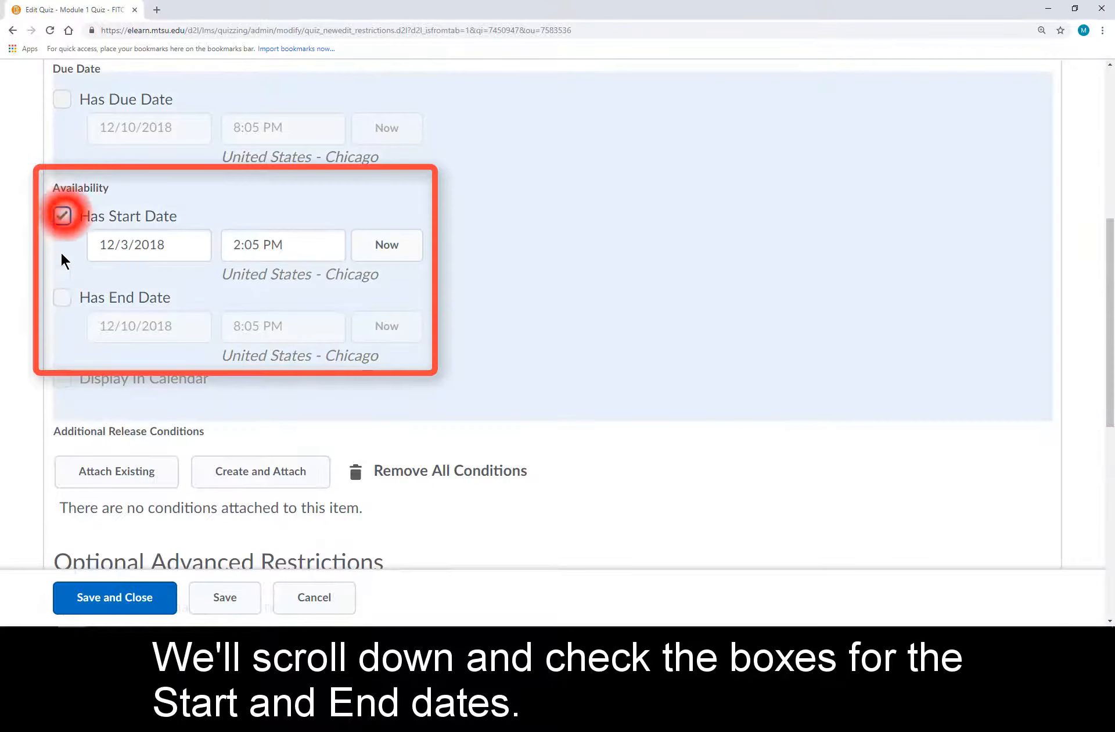
left_click(62, 297)
left_click(298, 245)
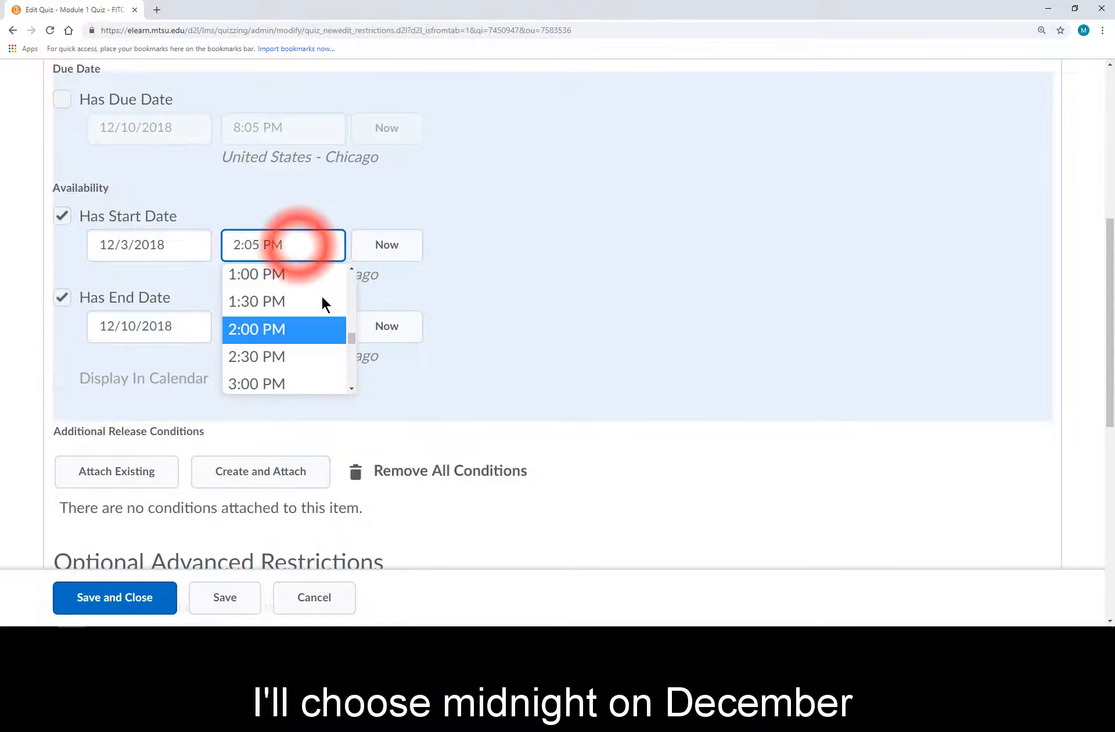
left_click_drag(350, 340, 355, 269)
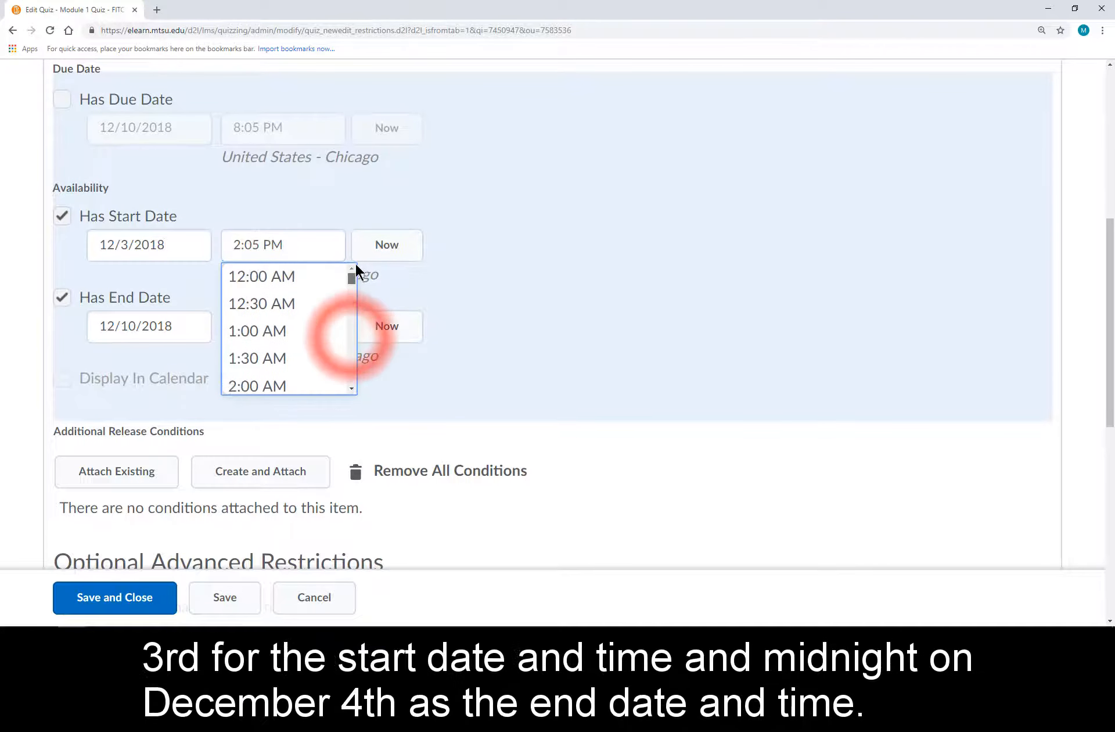
left_click(315, 271)
Set the quiz's availability end to 12/4/2018 at 12:00 AM.
left_click(175, 326)
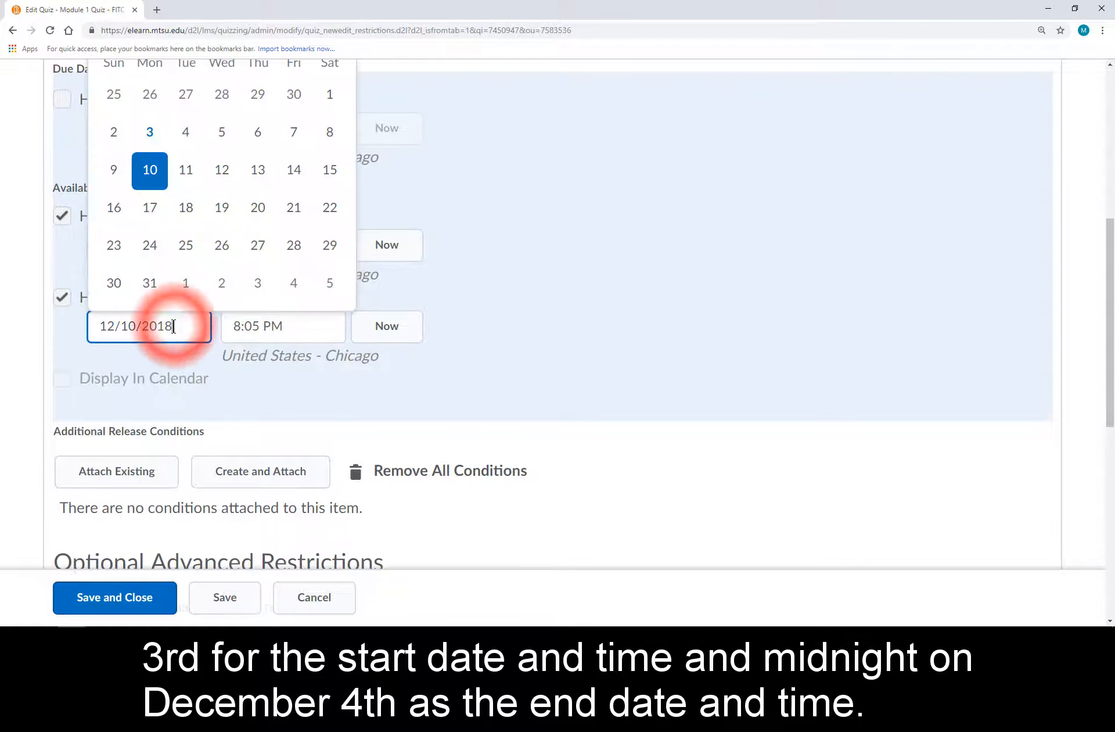
left_click(192, 134)
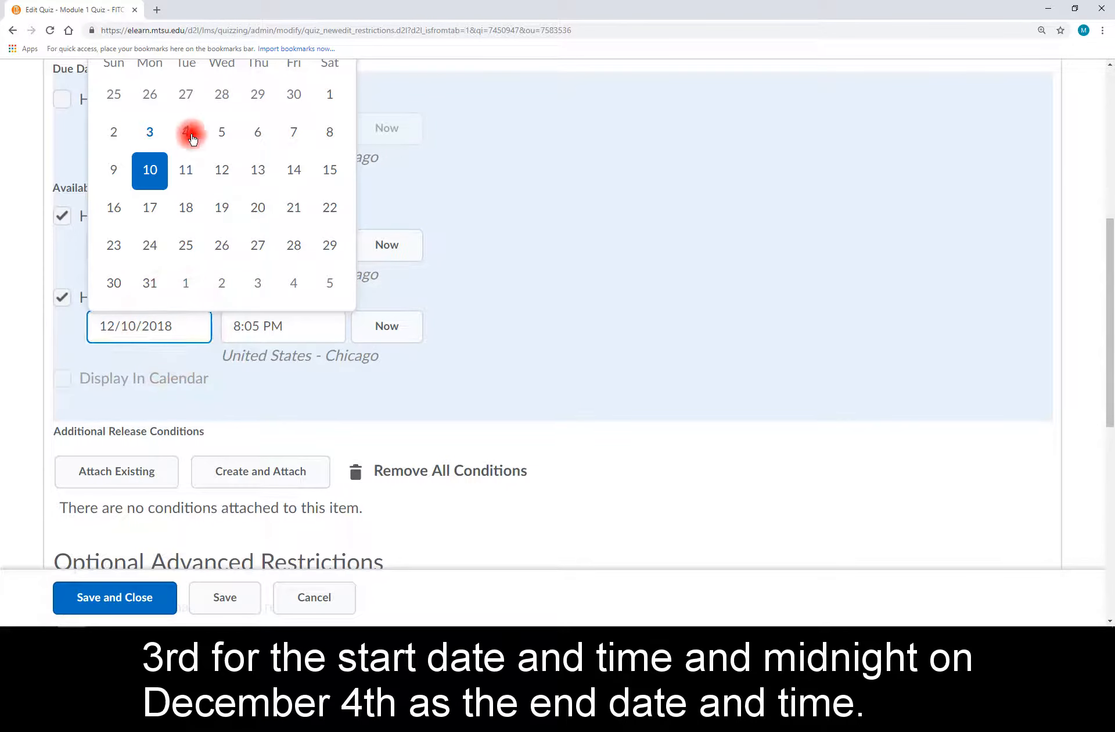
left_click(290, 323)
left_click_drag(352, 449, 319, 351)
left_click(291, 354)
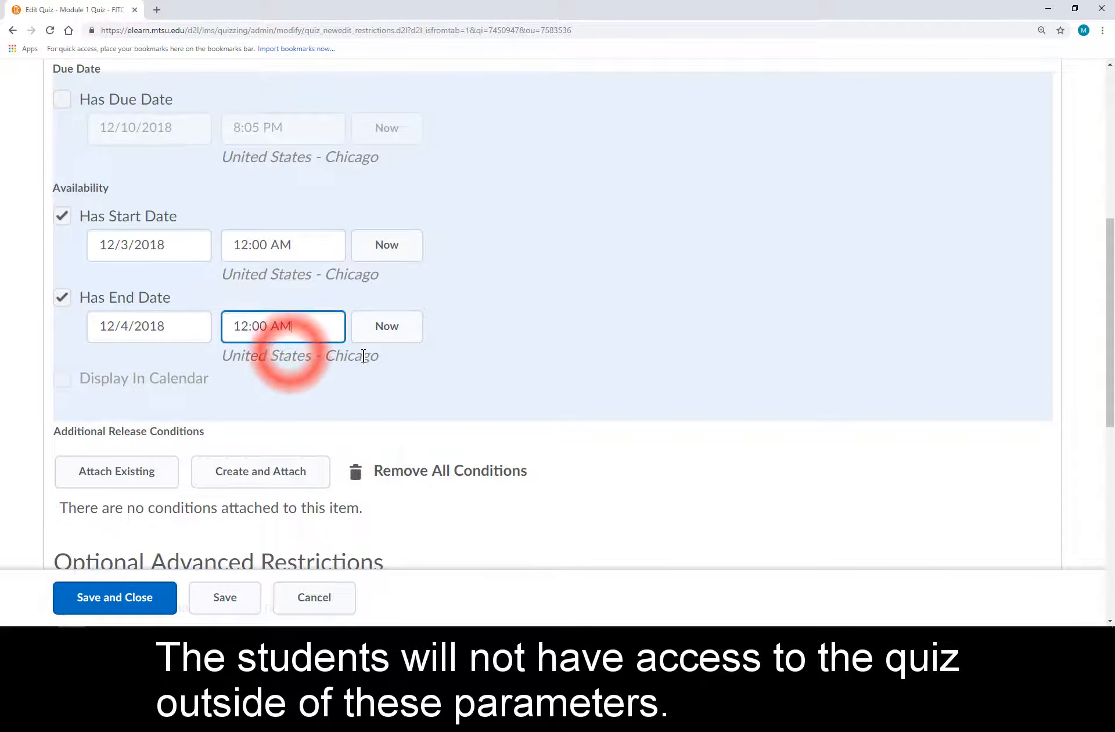
left_click(501, 326)
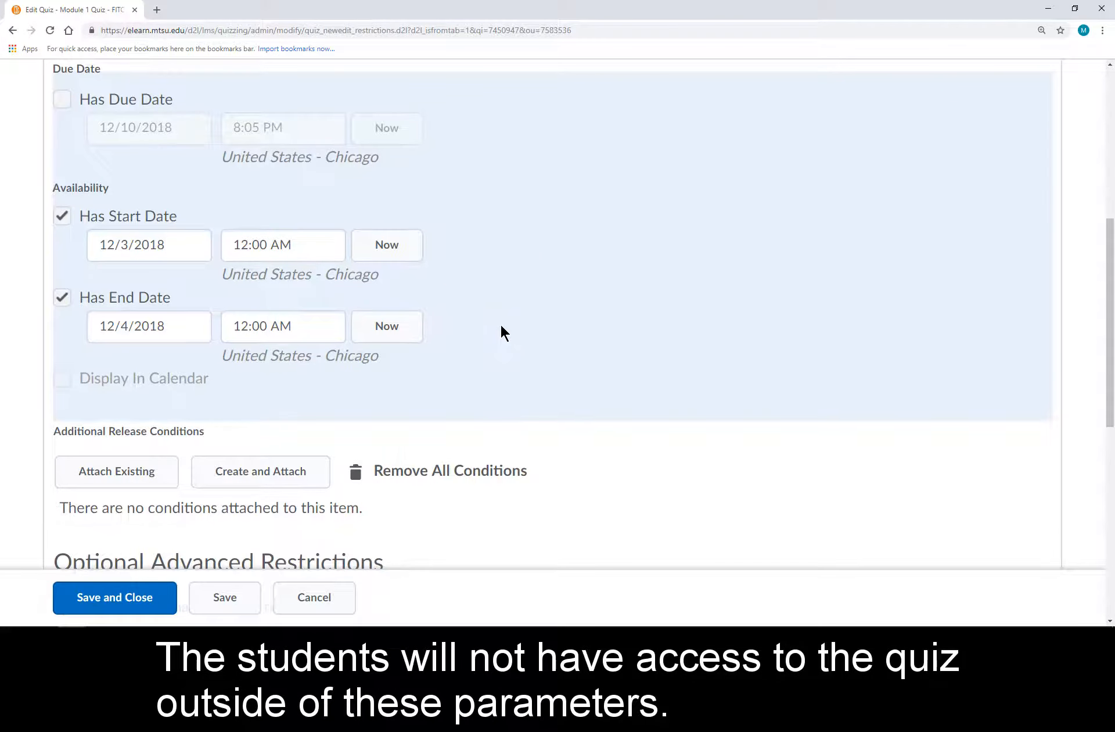
Enforce a 90-minute time limit on the quiz and prevent students from making further changes once it is exceeded.
scroll(535, 221, "up", 1)
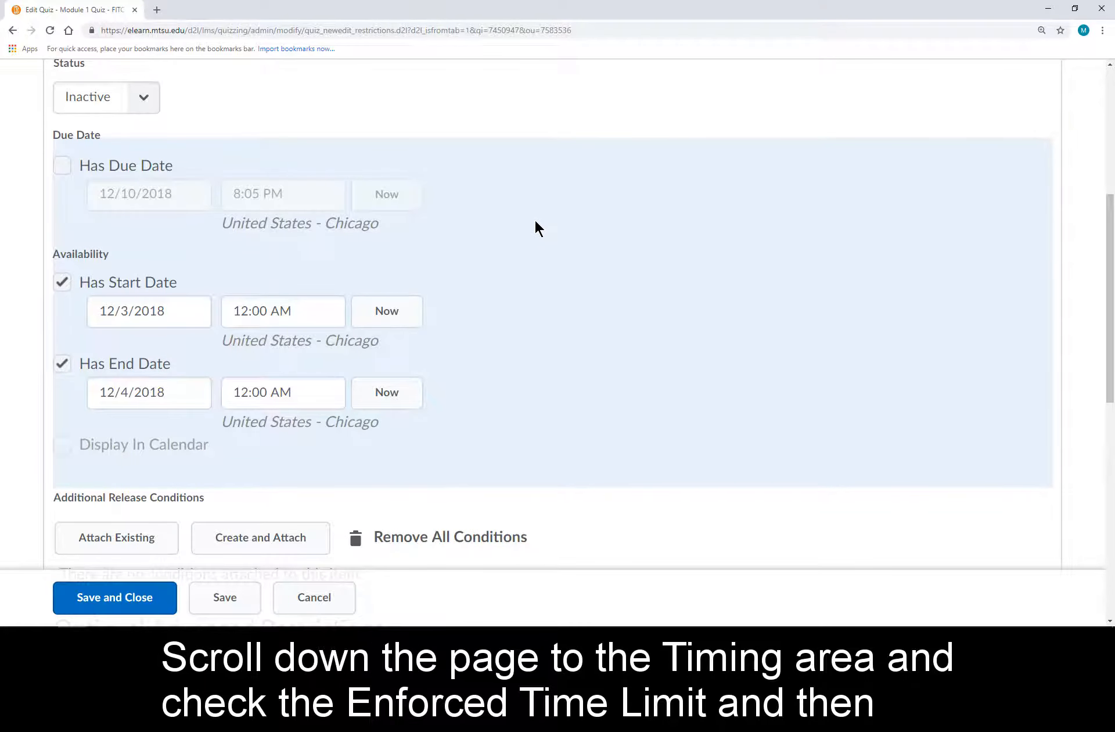
scroll(533, 223, "down", 7)
left_click(273, 283)
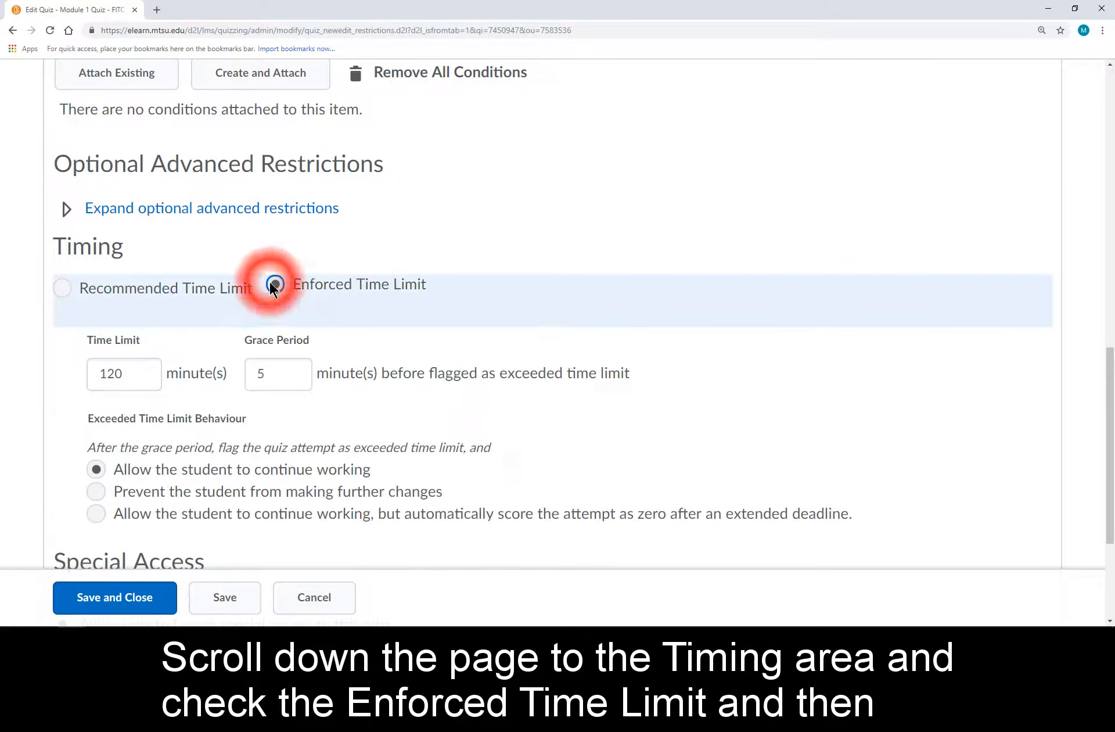
left_click_drag(136, 368, 68, 372)
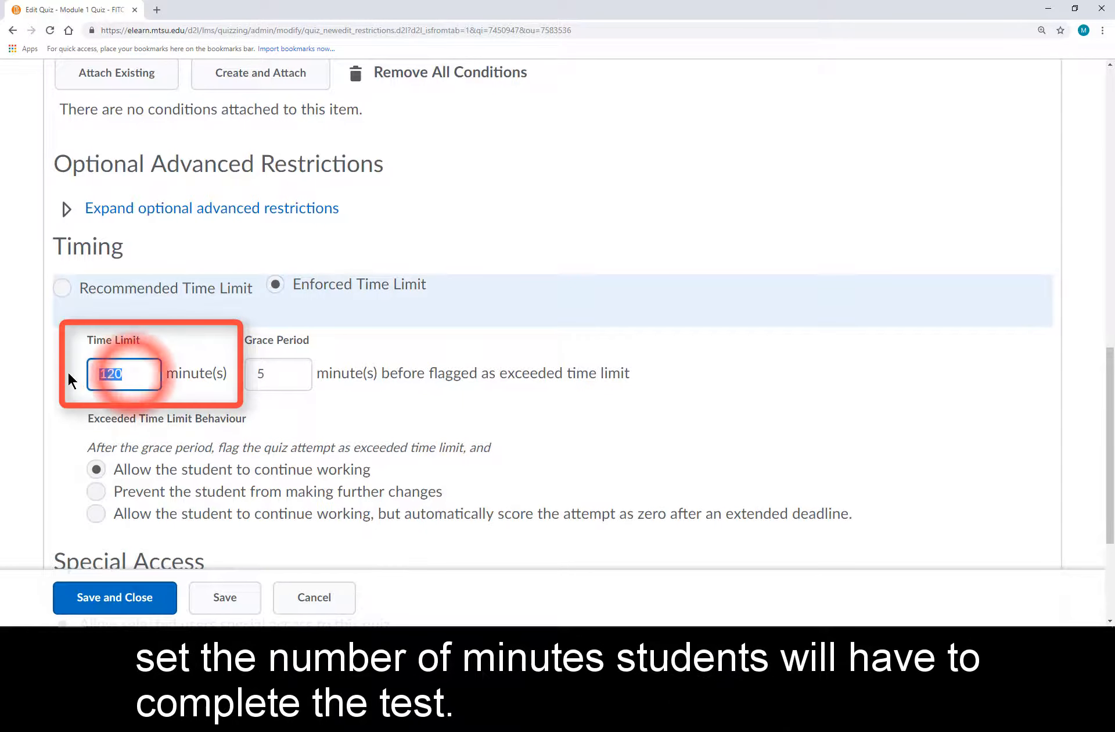
type("90")
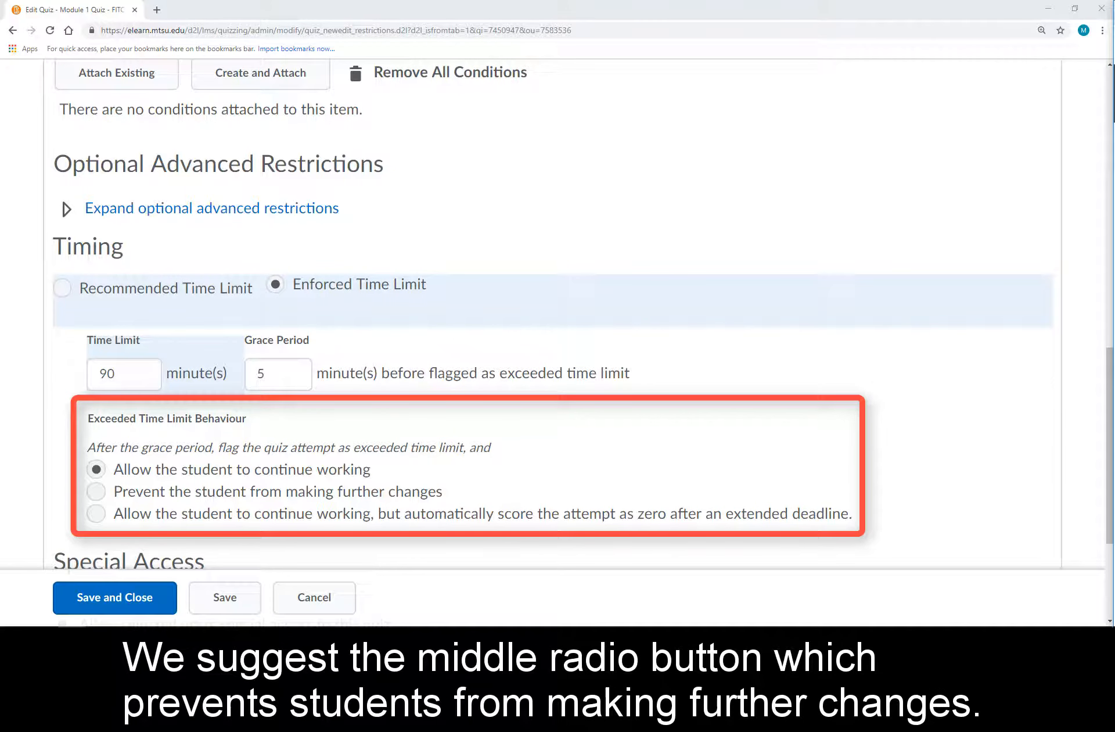
left_click(95, 493)
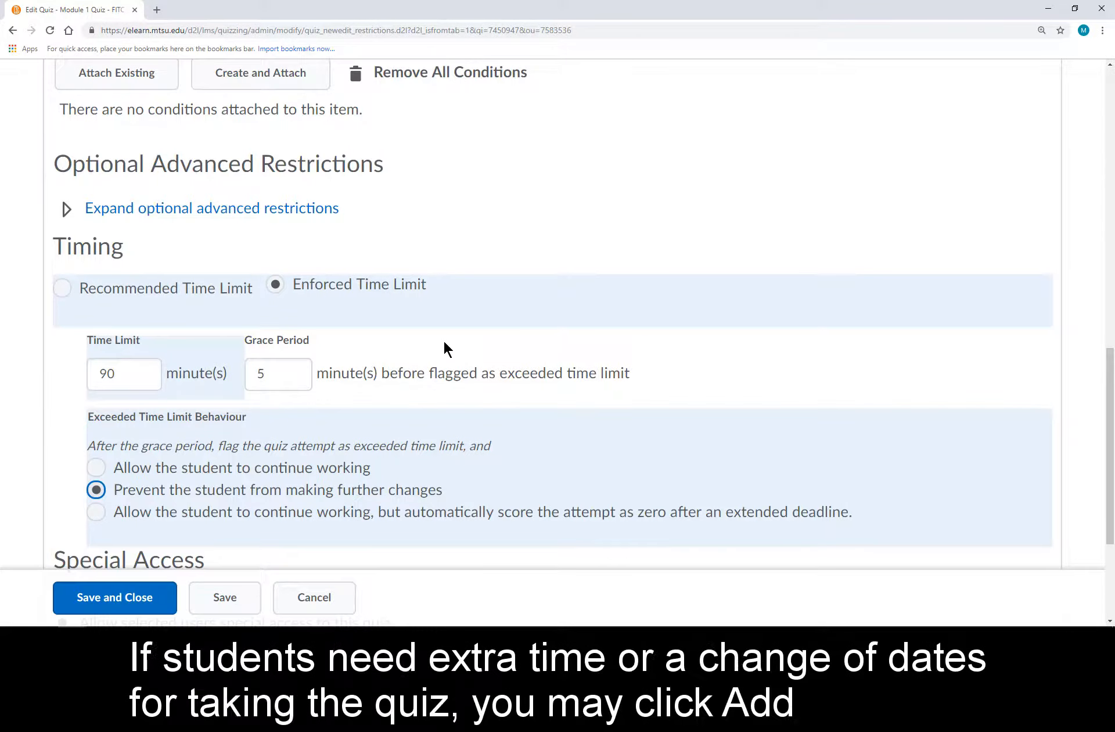
scroll(443, 340, "down", 3)
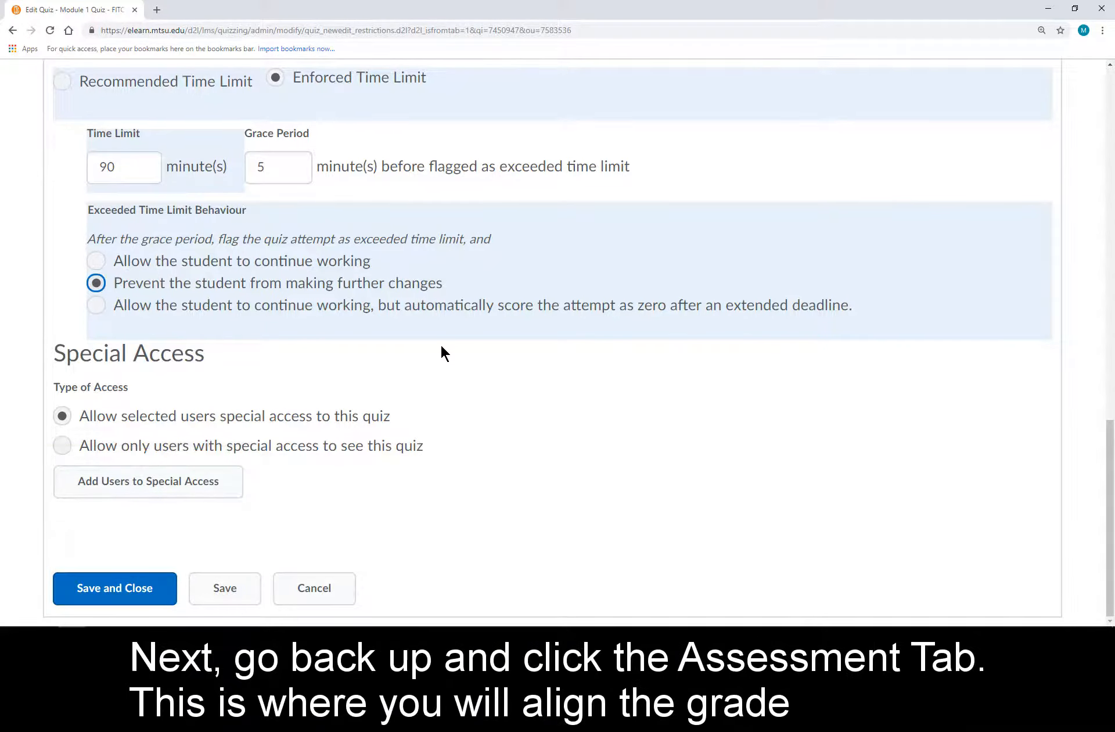
In the assessment settings, link the quiz to Module 1 Quiz Grade, enable automatic grading and export to grades, and save.
scroll(467, 423, "up", 10)
left_click(360, 317)
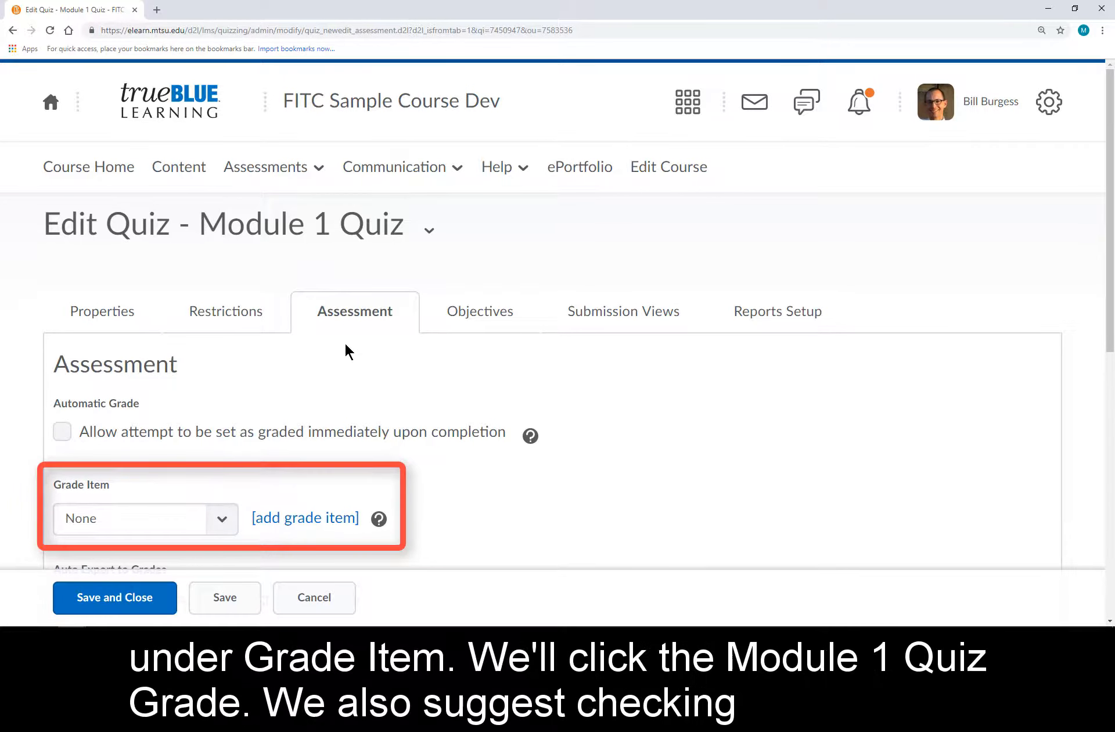
left_click(222, 518)
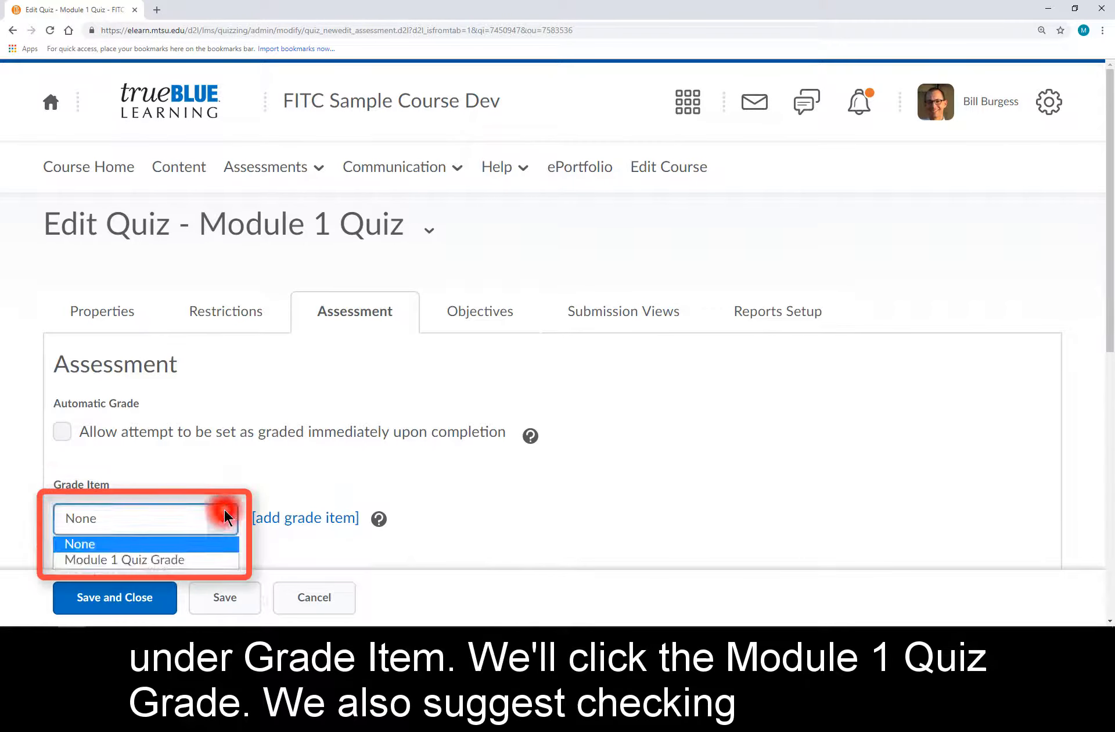
left_click(213, 559)
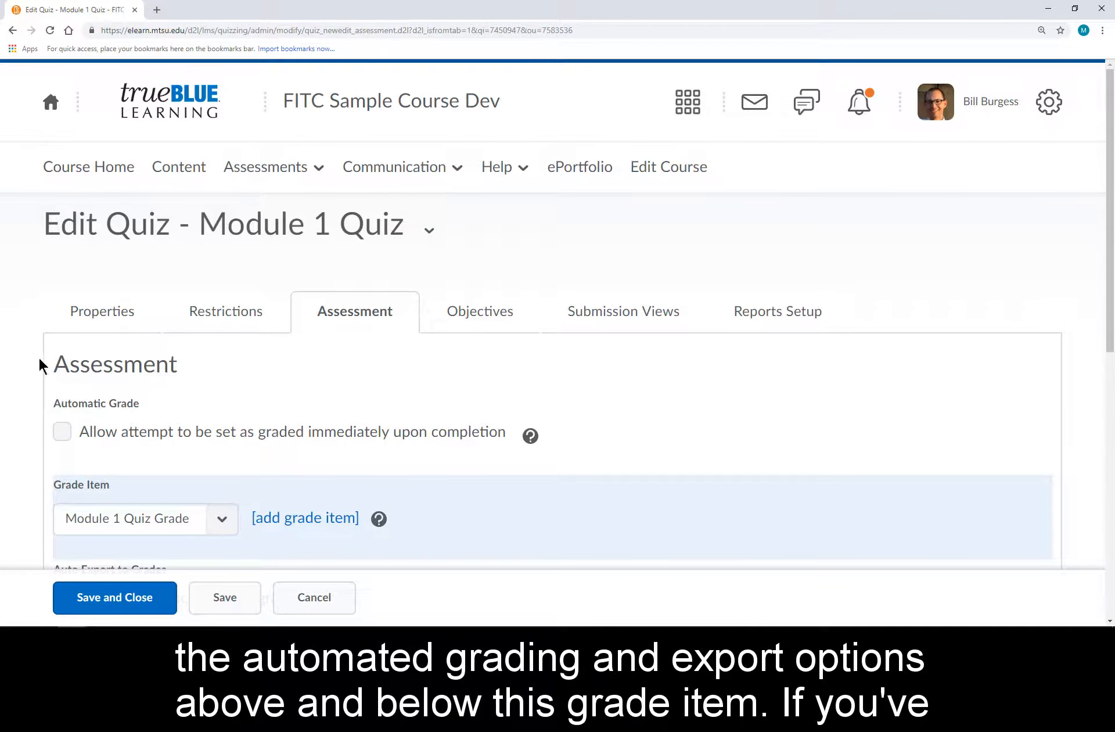
left_click(58, 432)
scroll(114, 437, "down", 1)
scroll(114, 430, "down", 3)
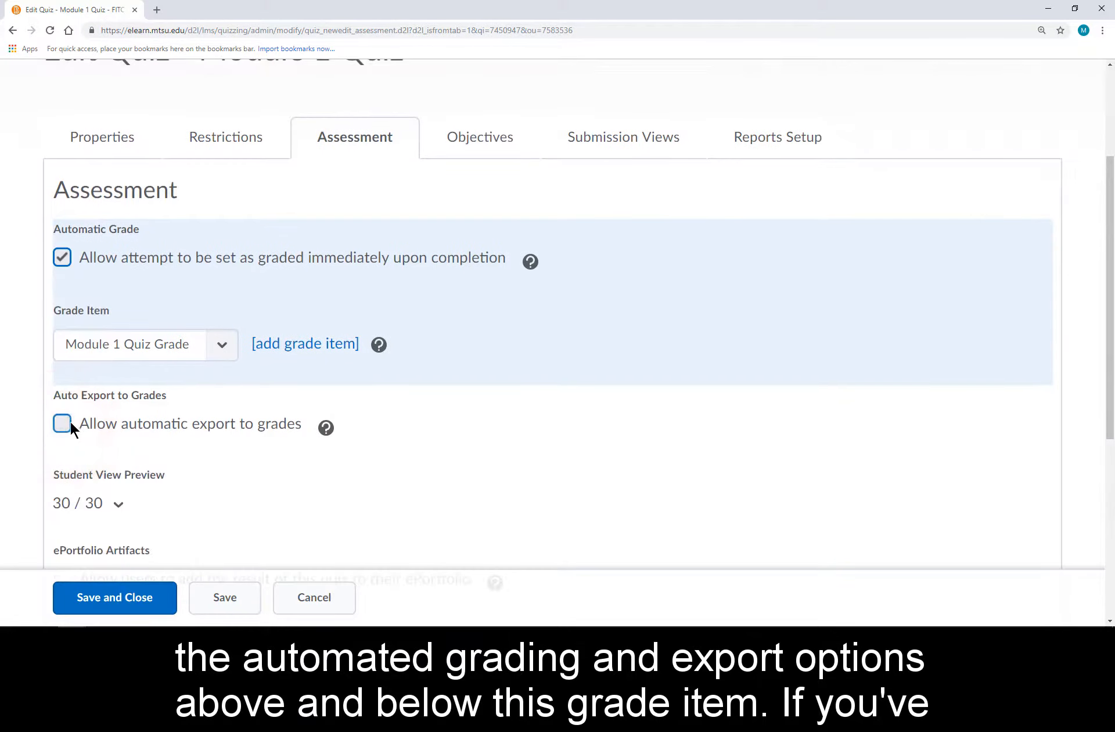
left_click(62, 422)
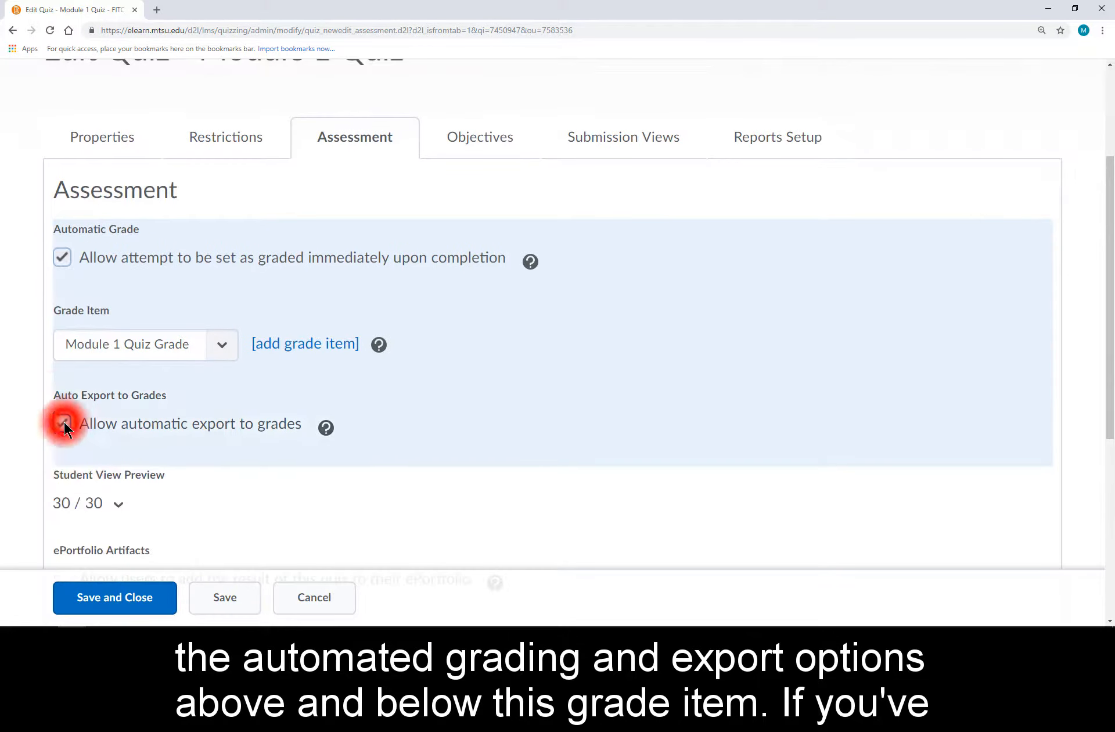
left_click(244, 607)
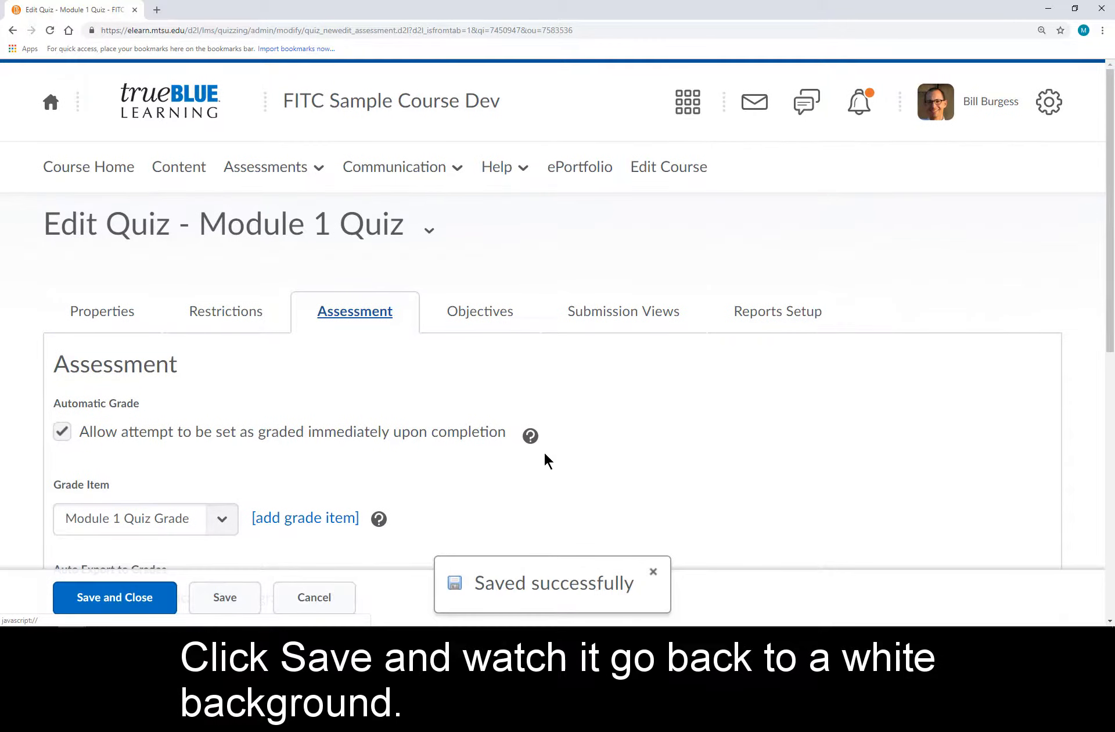
Set the attempts allowed to Unlimited, then save and close the quiz.
scroll(544, 452, "down", 5)
scroll(396, 332, "down", 4)
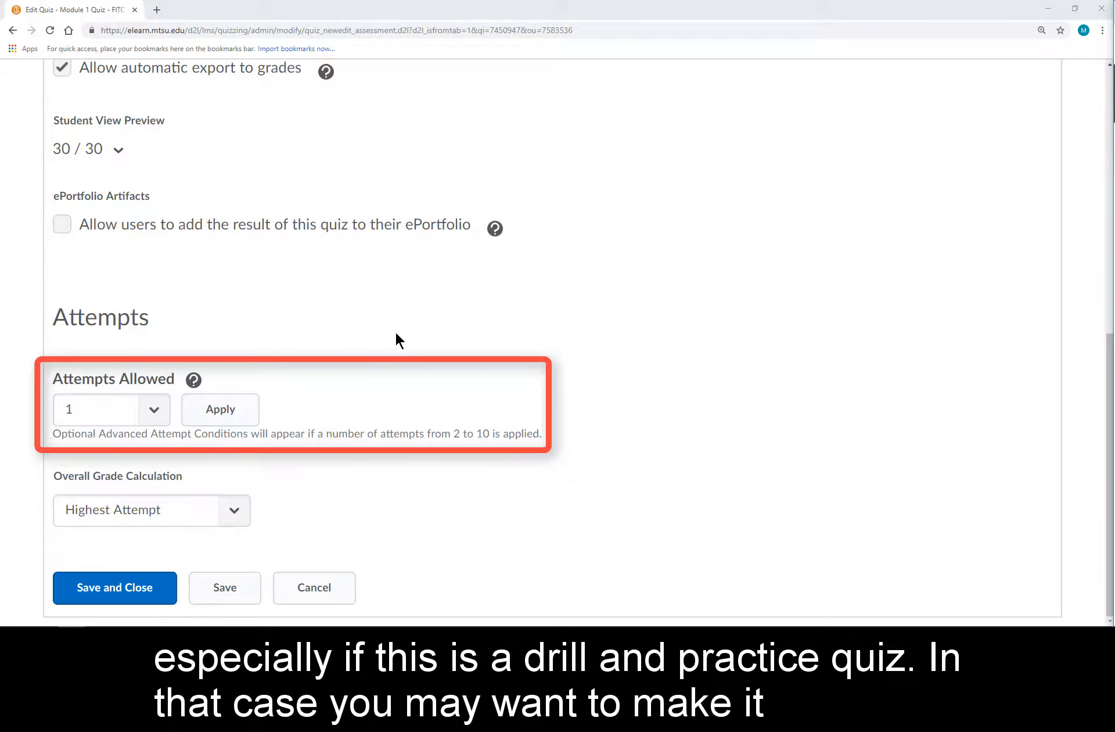
left_click(148, 408)
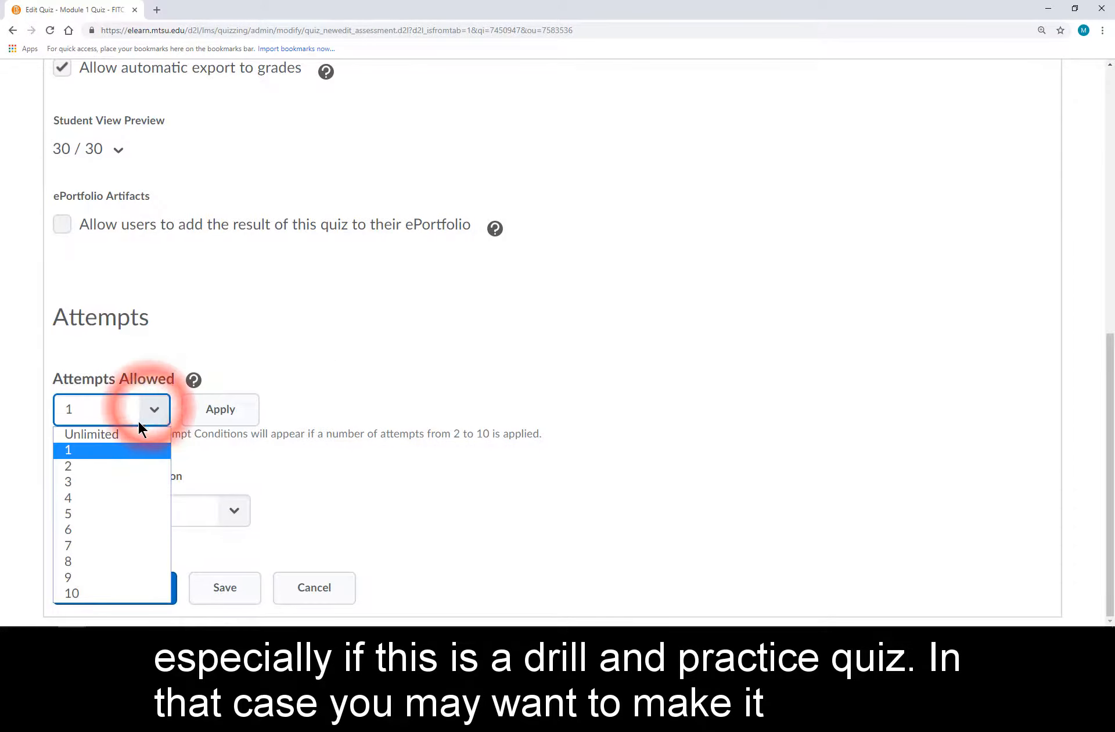
left_click(137, 433)
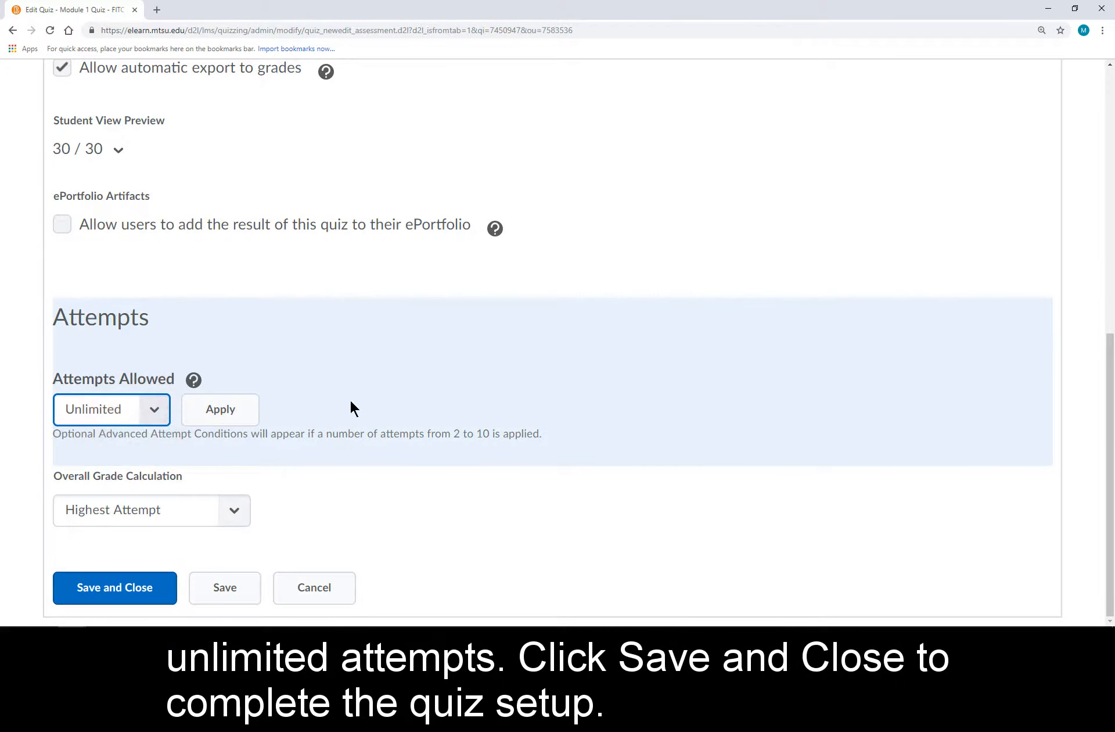
left_click(163, 595)
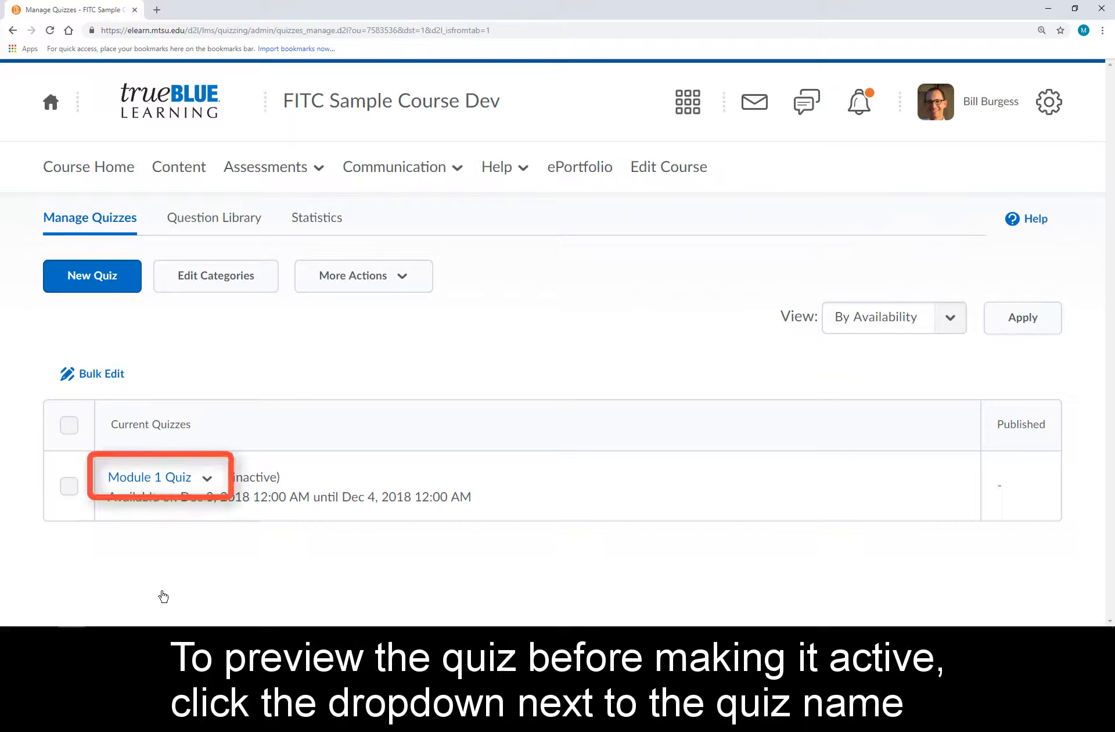
Preview Module 1 Quiz, start it to check its questions, and exit the preview.
left_click(207, 478)
left_click(263, 250)
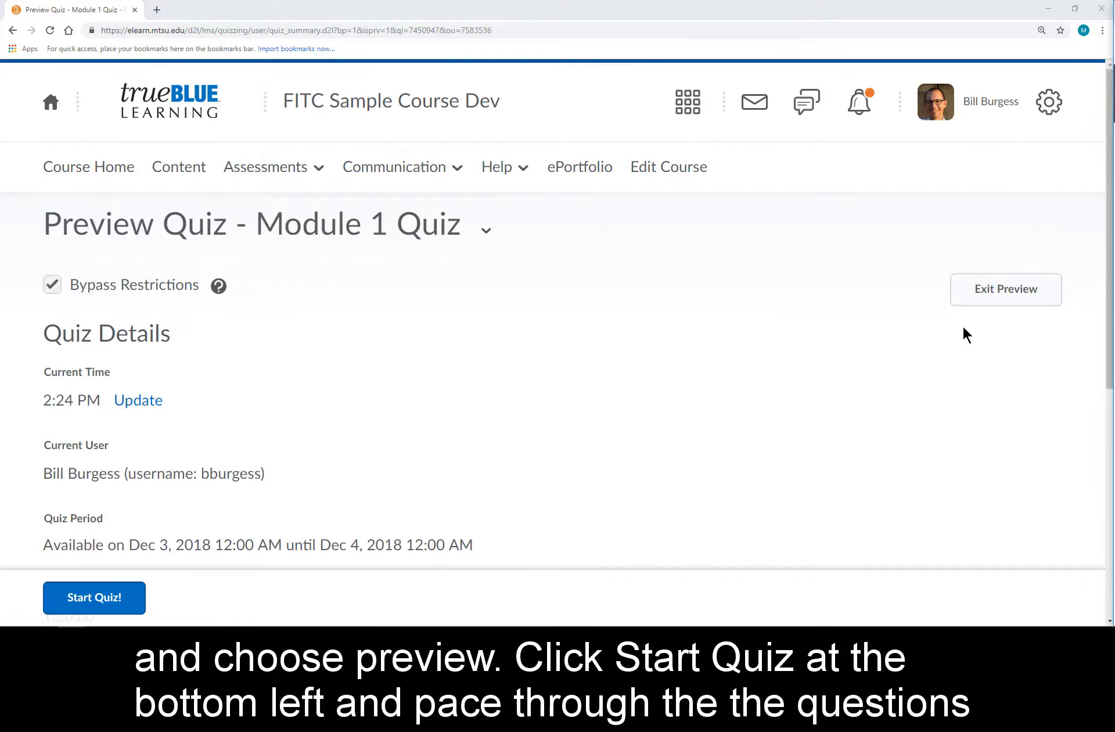
left_click(88, 610)
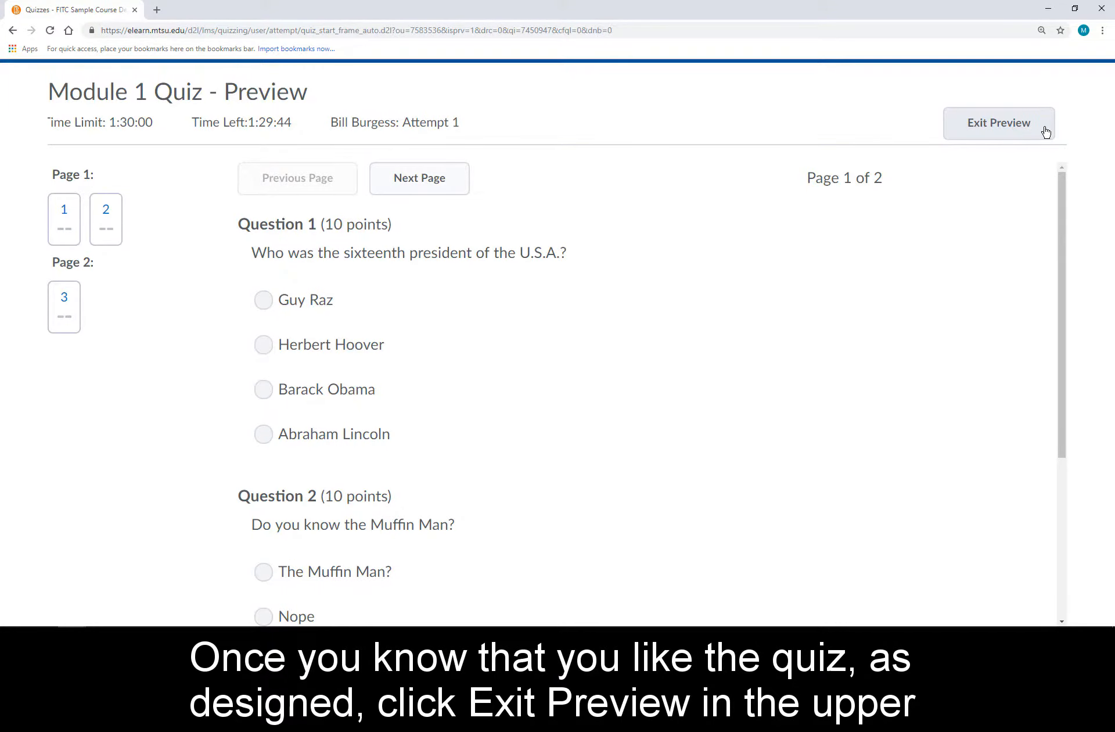
left_click(1044, 130)
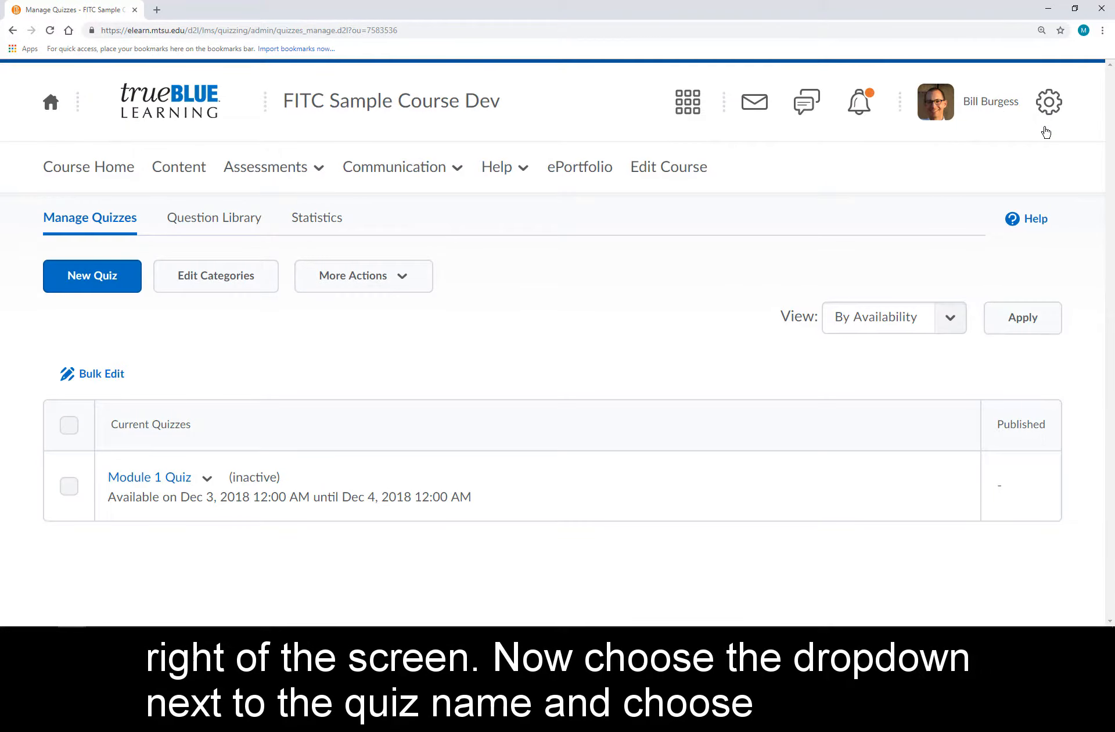
Edit Module 1 Quiz to change its status to Active in the restrictions, then save and close it.
left_click(206, 478)
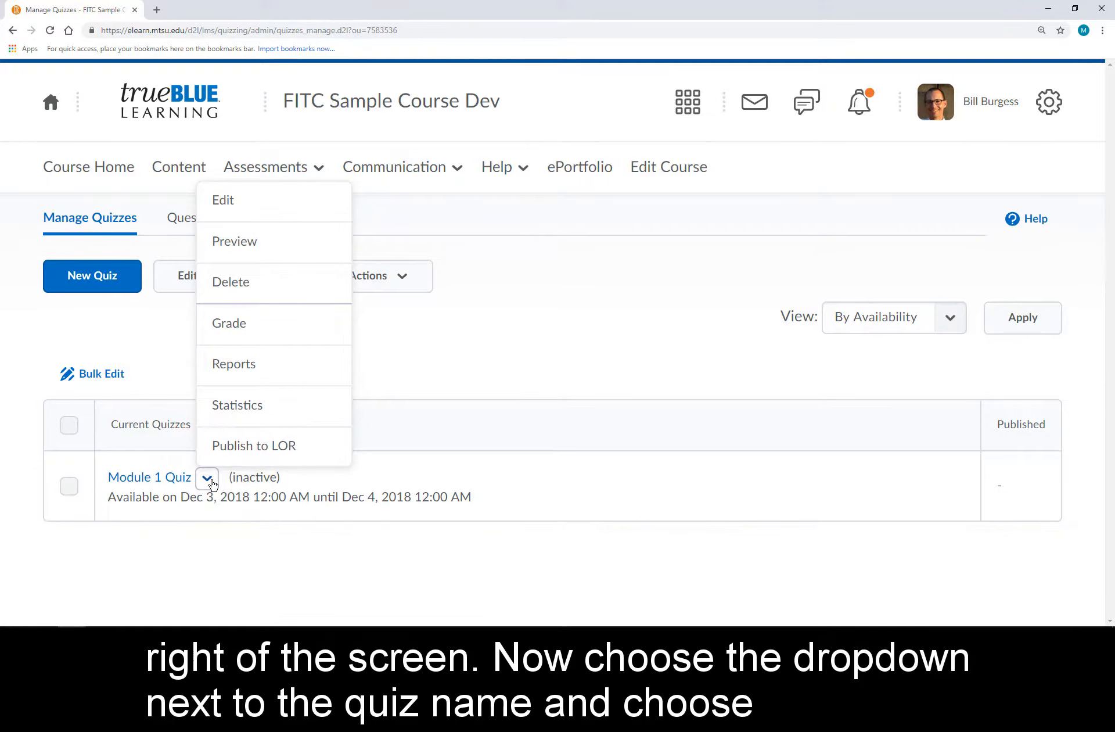
left_click(253, 199)
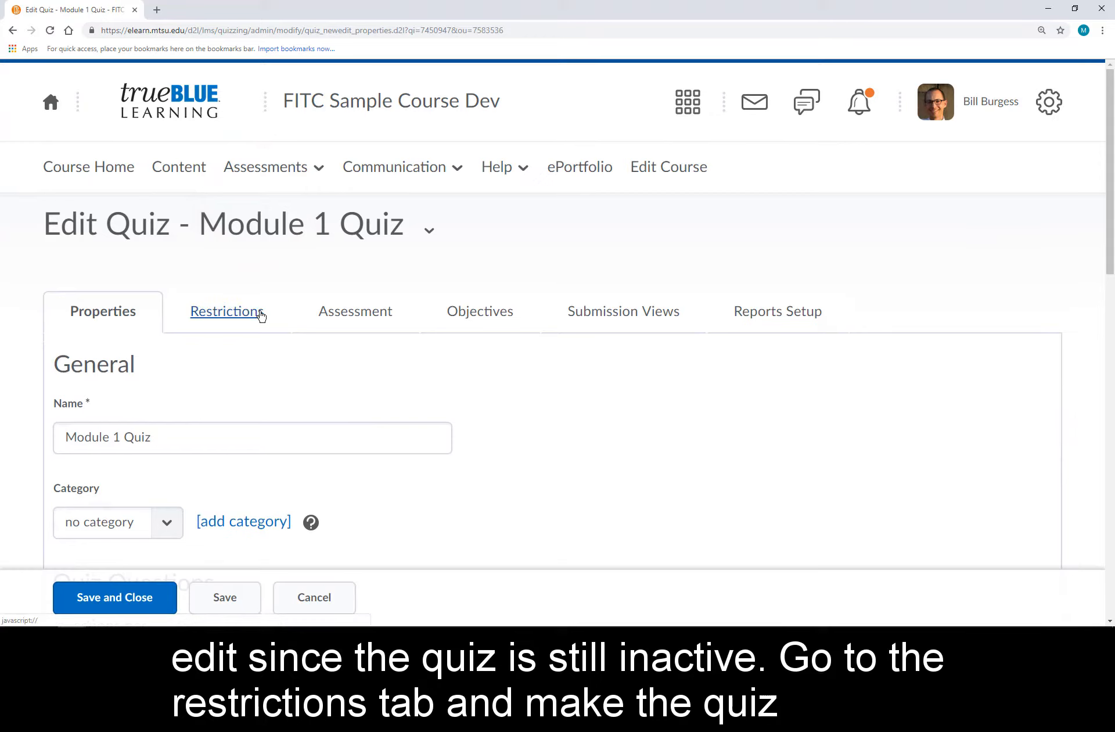
left_click(261, 316)
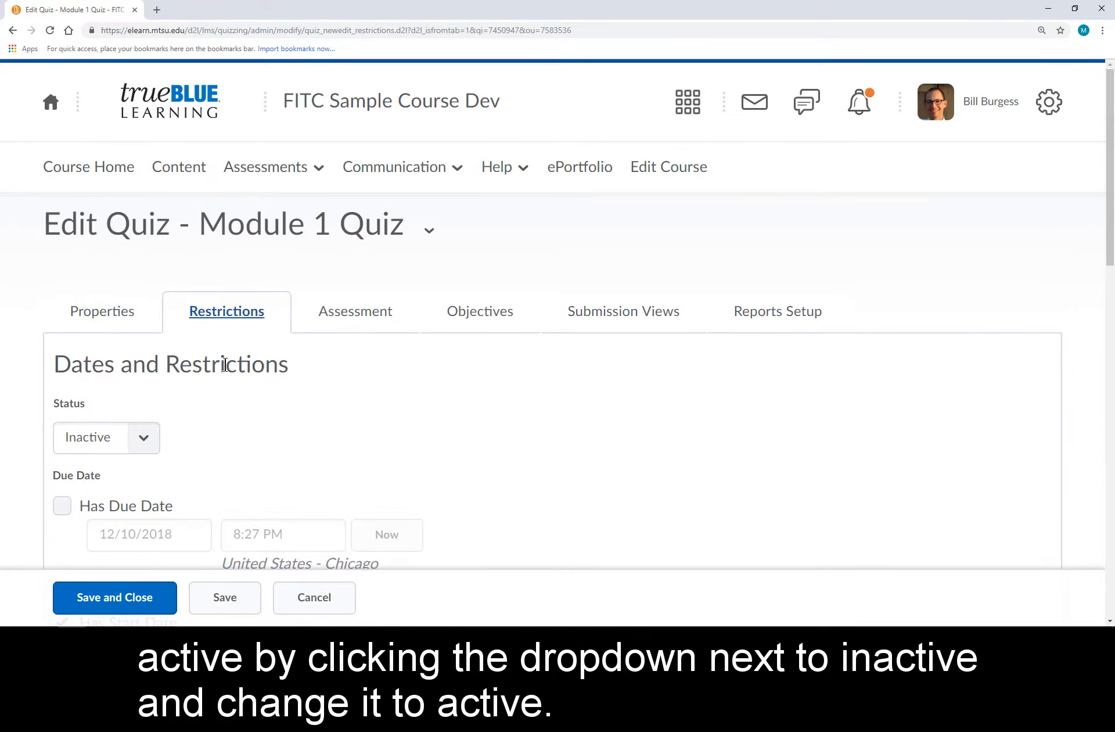
left_click(137, 440)
left_click(129, 462)
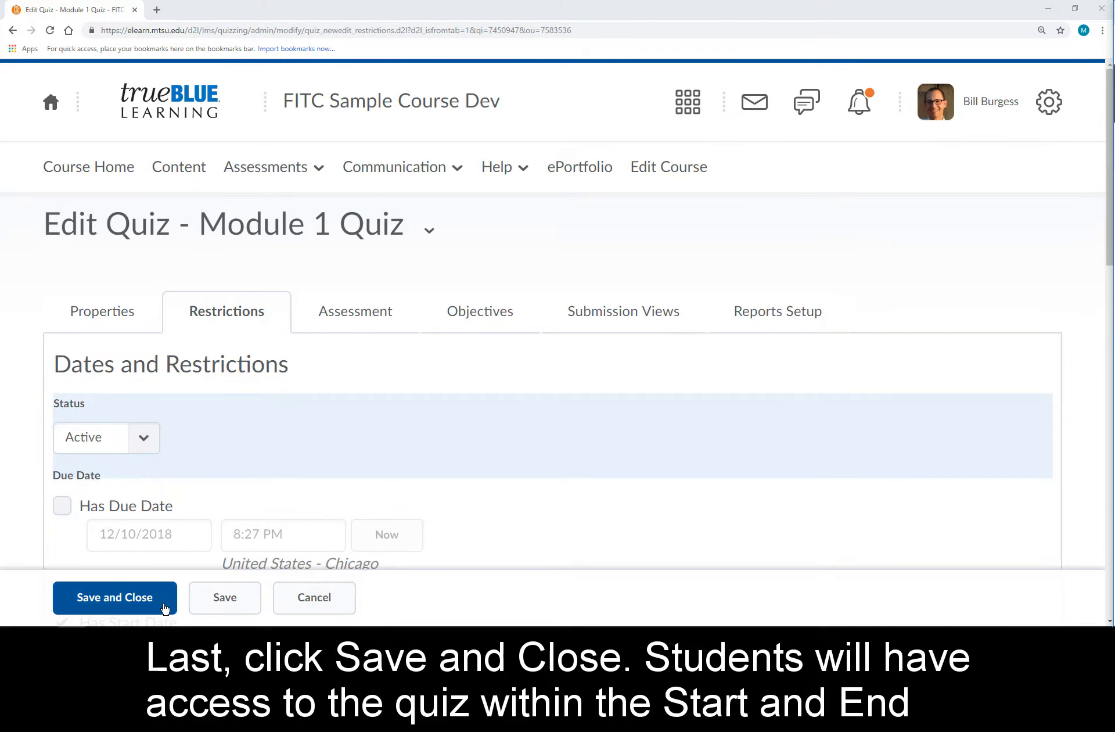
left_click(164, 608)
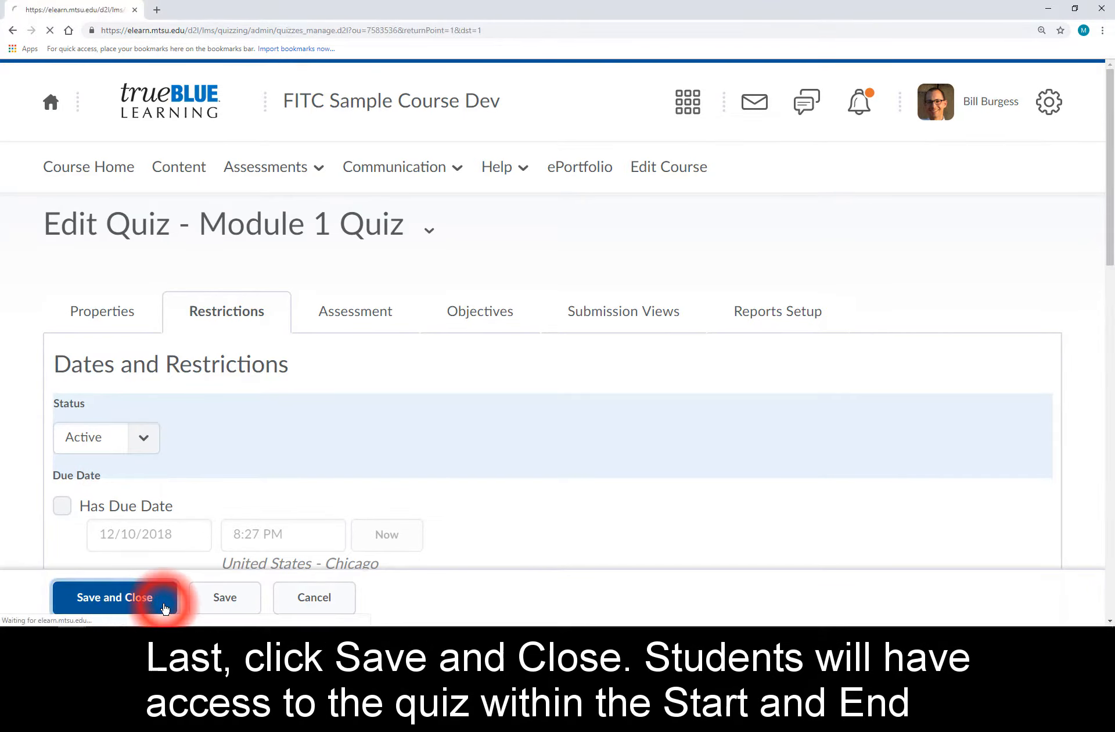